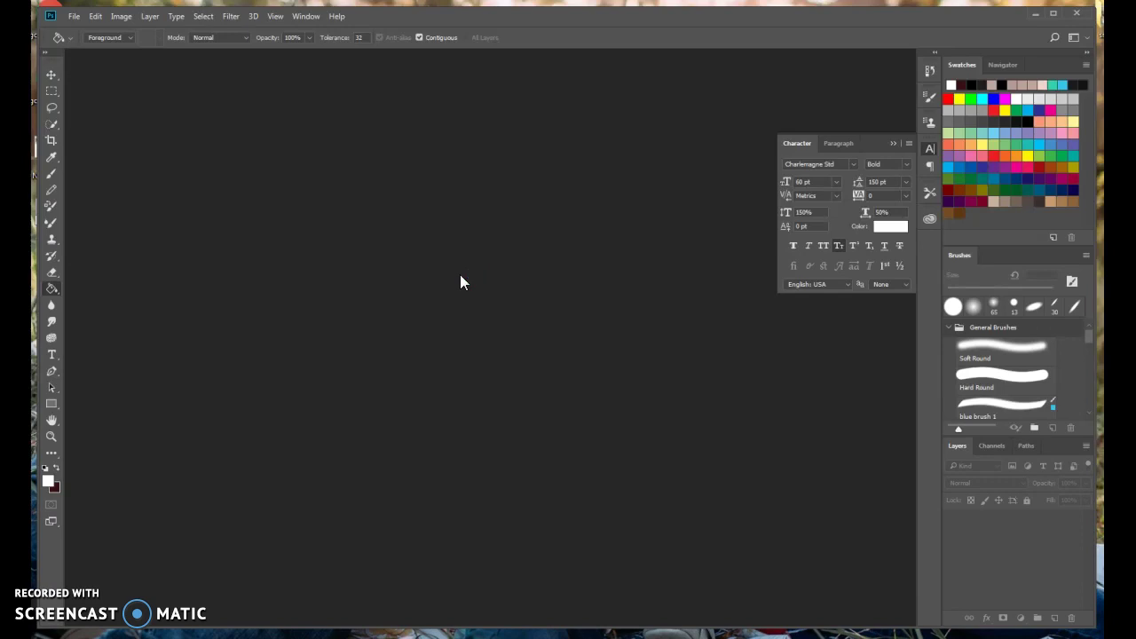
# - Open the Example Photo Challenge 2 template from the 30 day Challenge folder
pyautogui.moveTo(613, 553); pyautogui.dragTo(522, 256)
pyautogui.click(77, 17)
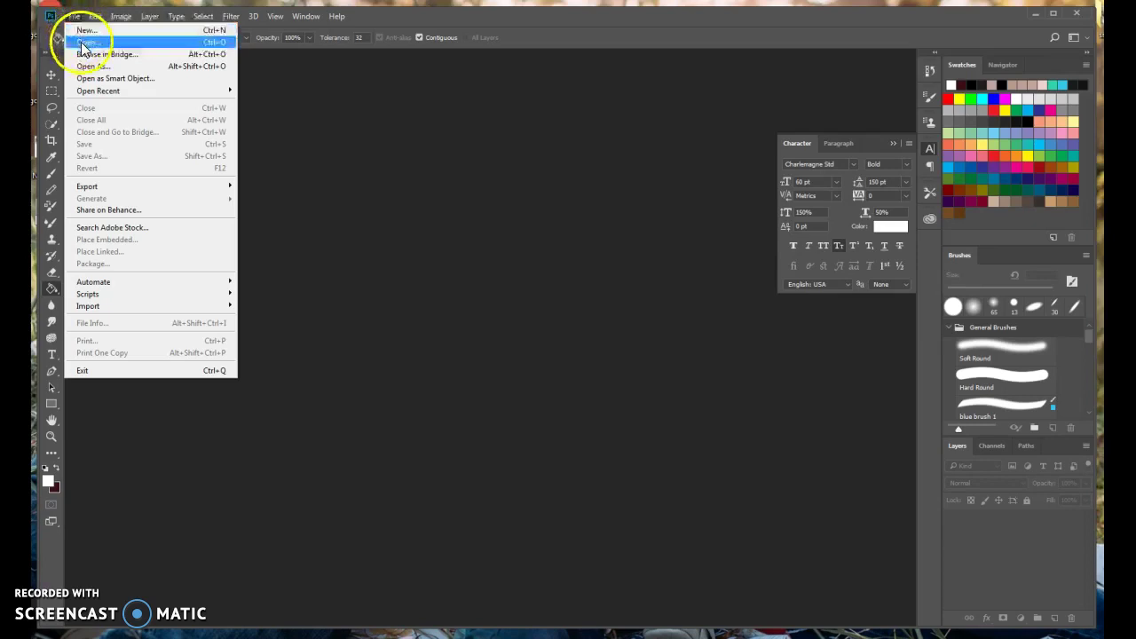
pyautogui.click(83, 47)
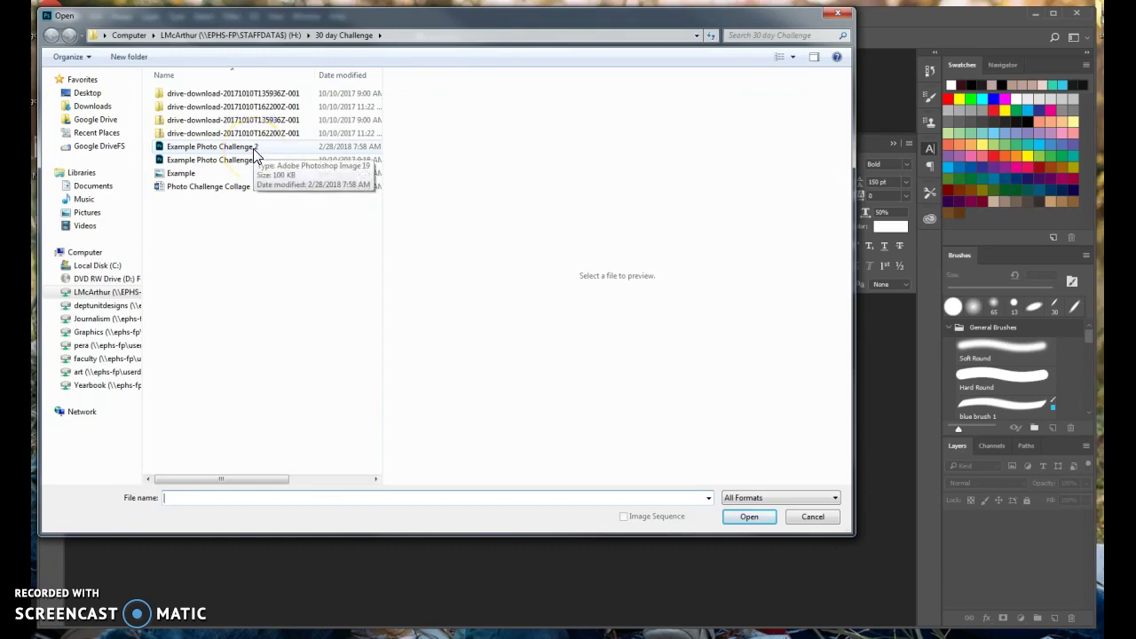
pyautogui.doubleClick(255, 151)
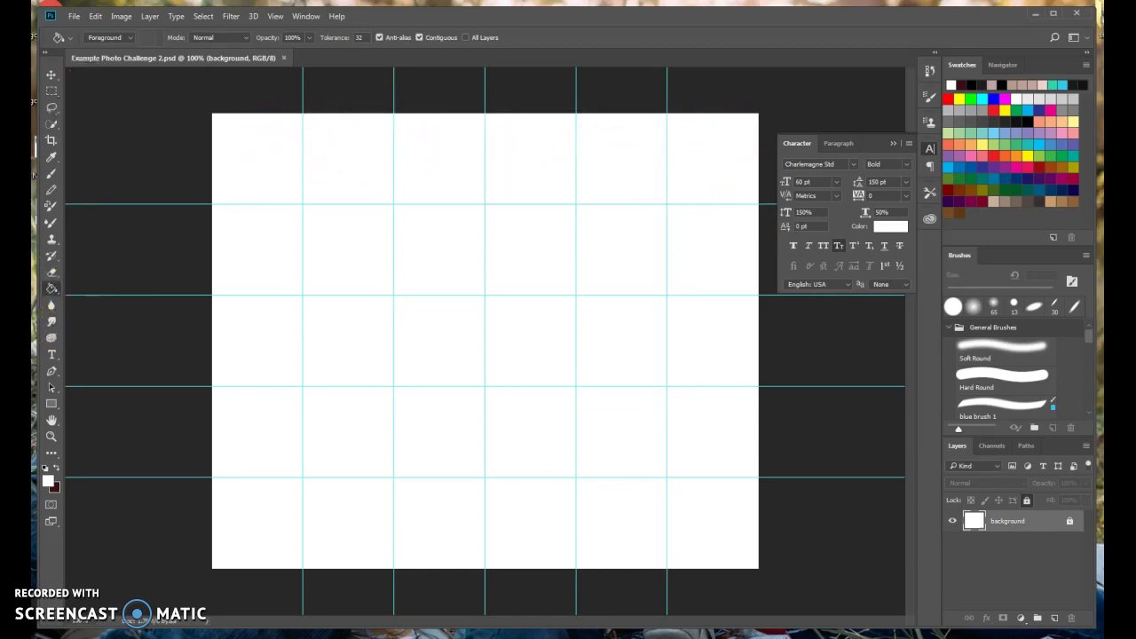
# - Open all six daily photos from the drive-download folder at once
pyautogui.click(74, 16)
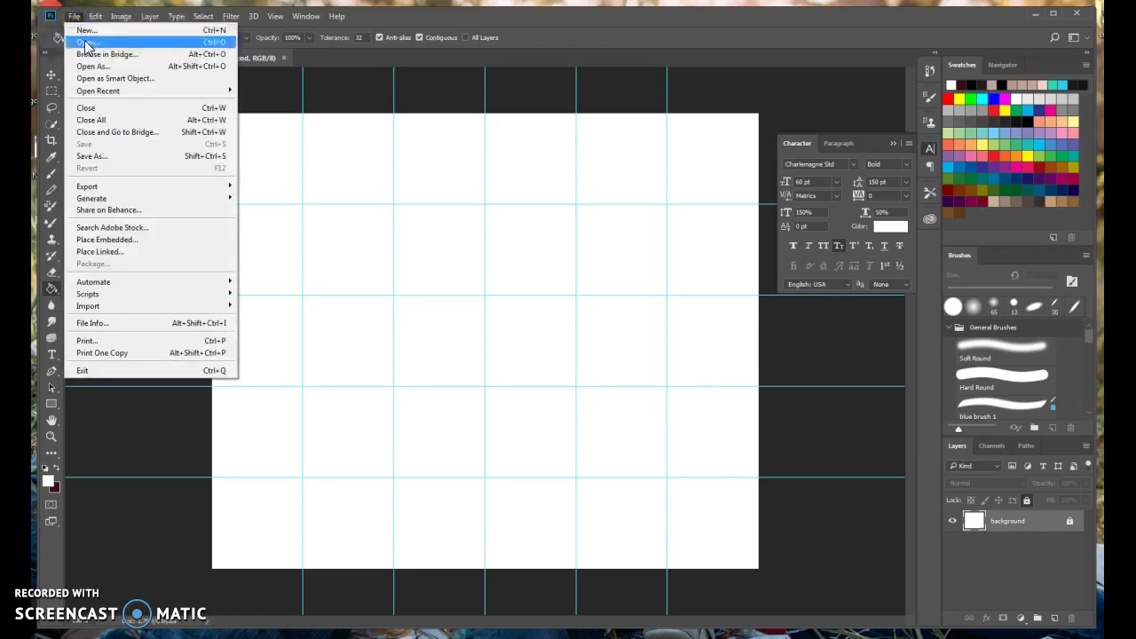
pyautogui.click(86, 42)
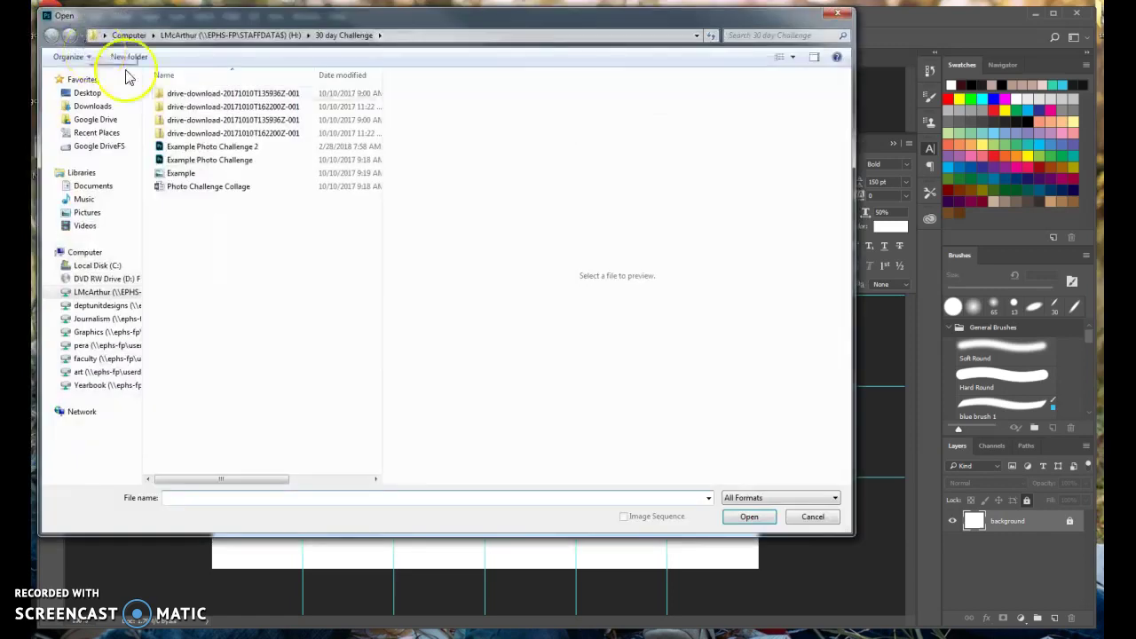
pyautogui.doubleClick(191, 113)
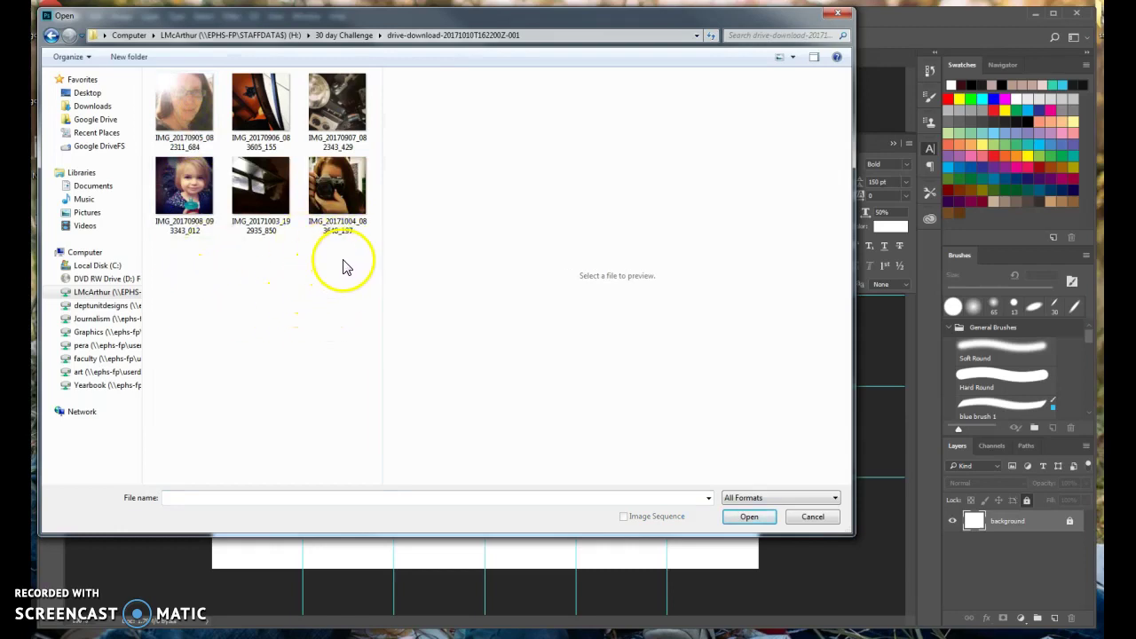
pyautogui.moveTo(344, 259); pyautogui.dragTo(165, 103)
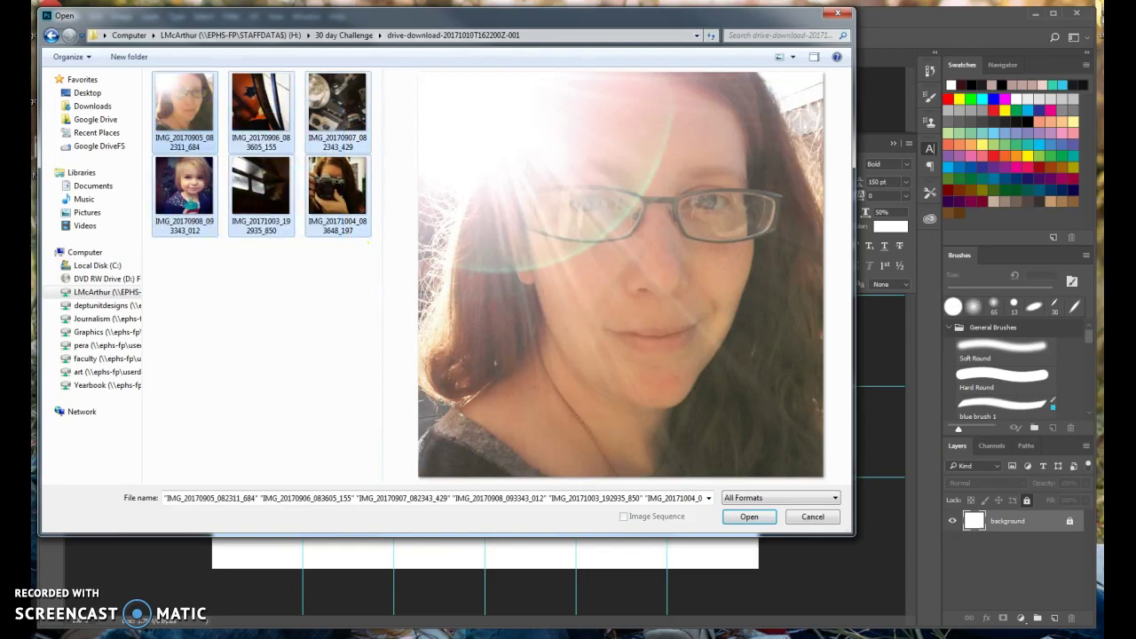
pyautogui.click(750, 516)
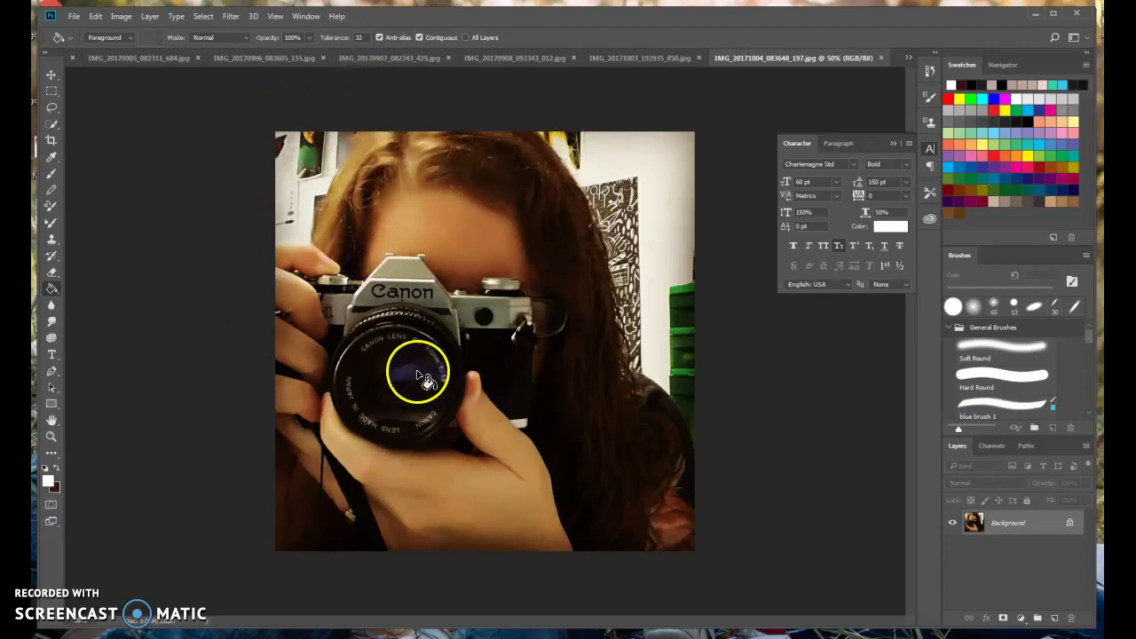
# - Crop the IMG_20170907 cameras photo to a 1:1 square covering most of the image
pyautogui.click(405, 59)
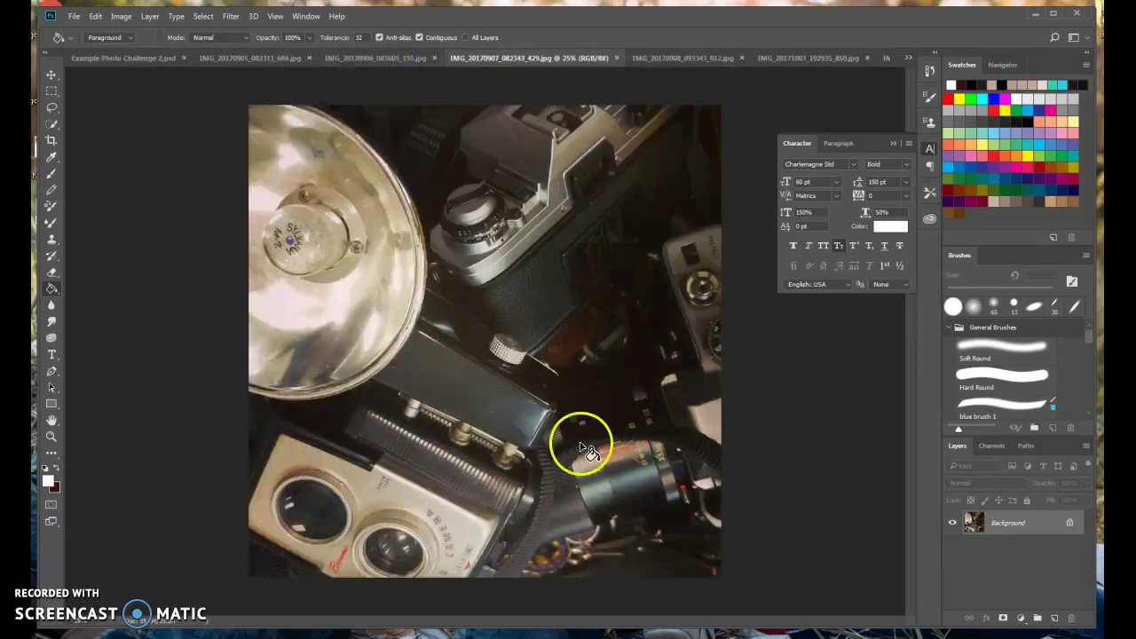
pyautogui.click(51, 142)
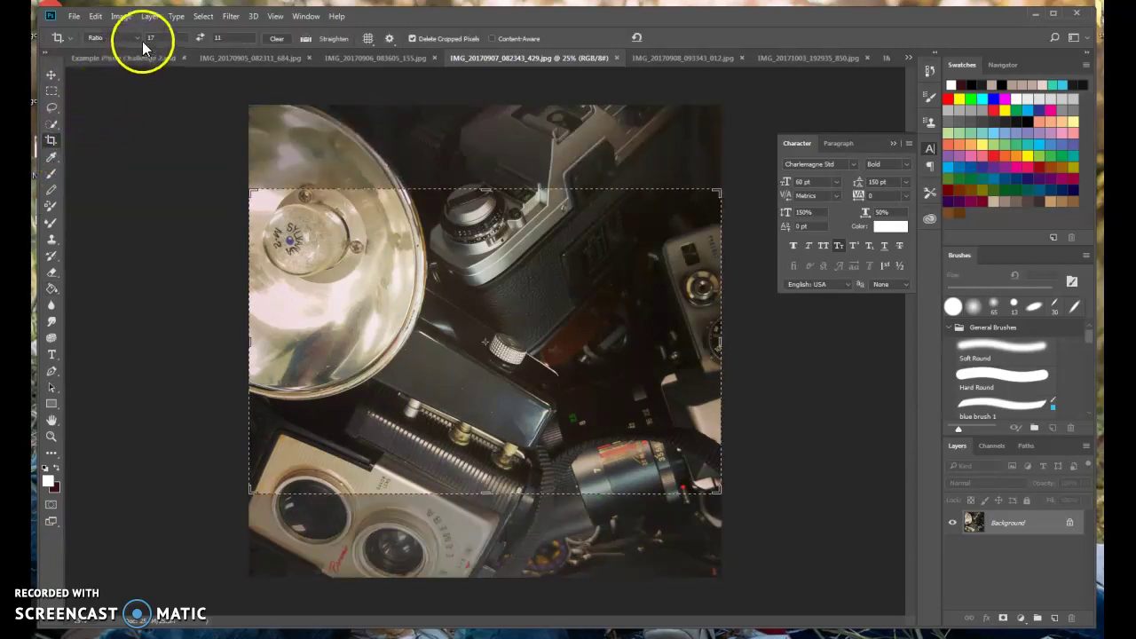
pyautogui.click(138, 39)
pyautogui.click(125, 82)
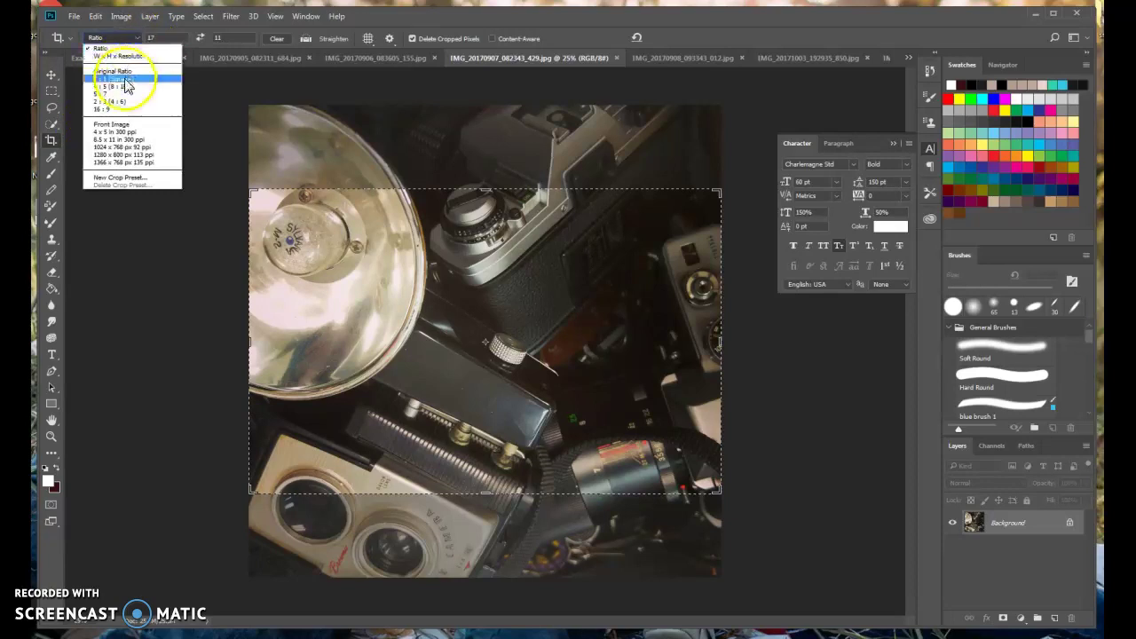
pyautogui.click(125, 81)
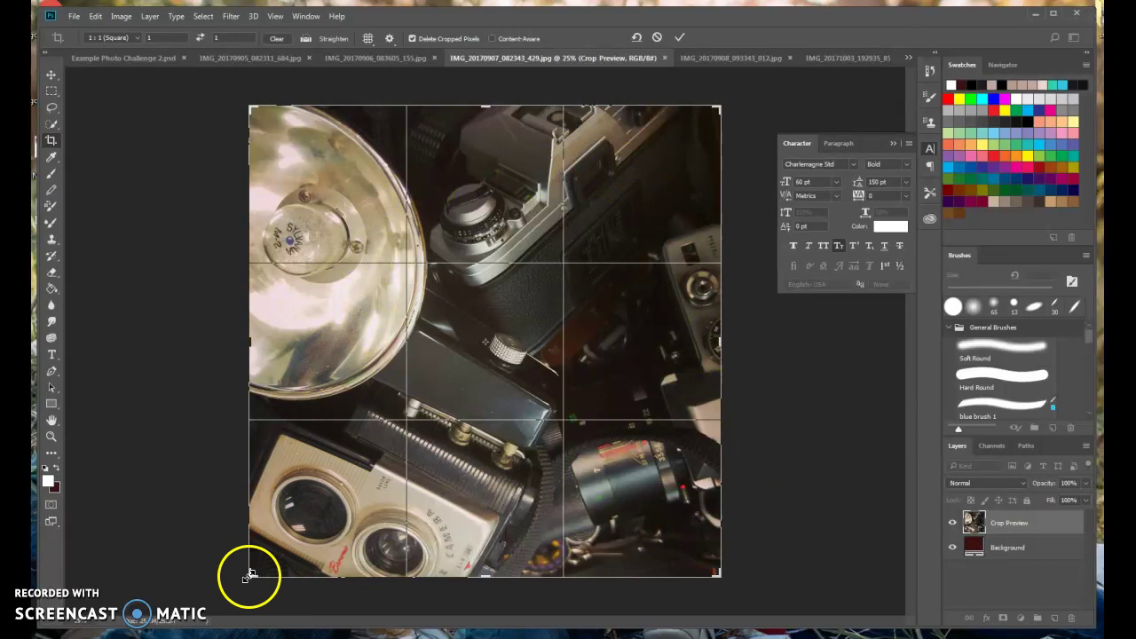
pyautogui.moveTo(252, 578)
pyautogui.mouseDown()
pyautogui.moveTo(400, 439)
pyautogui.moveTo(236, 567)
pyautogui.mouseUp()
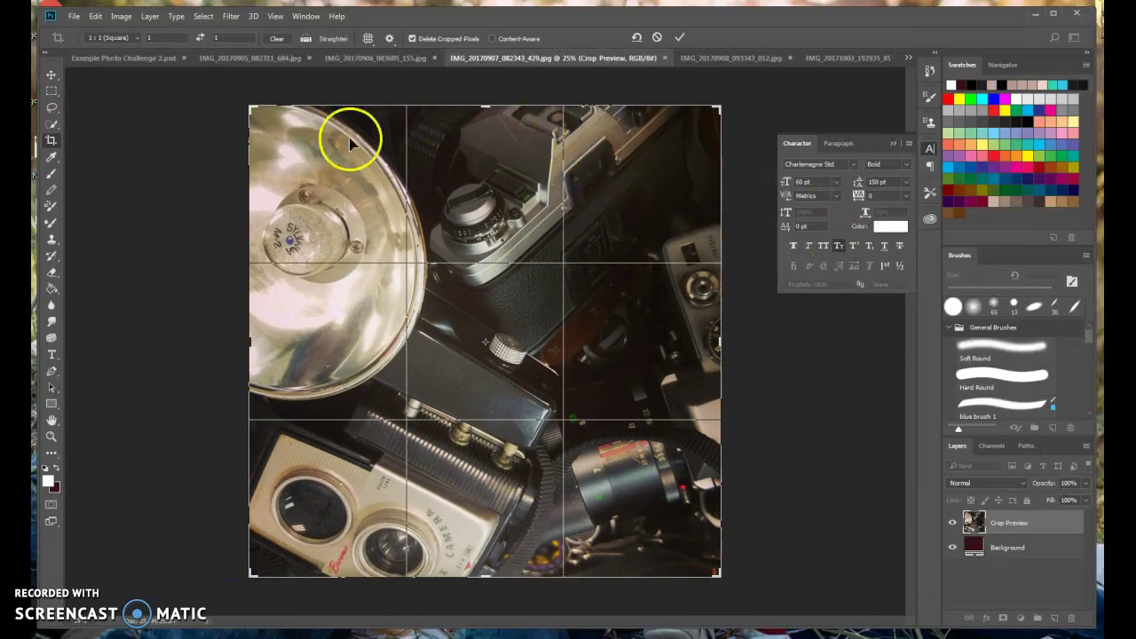
pyautogui.press('Return')
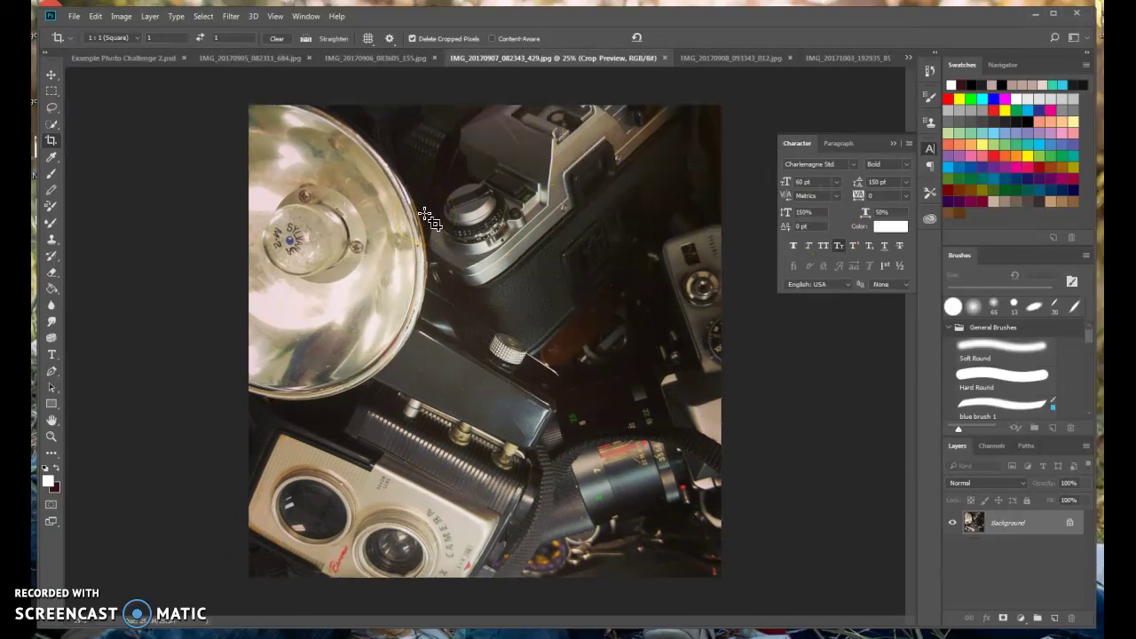
# - Unlock the cameras photo's Background into an editable Layer 0
pyautogui.click(204, 17)
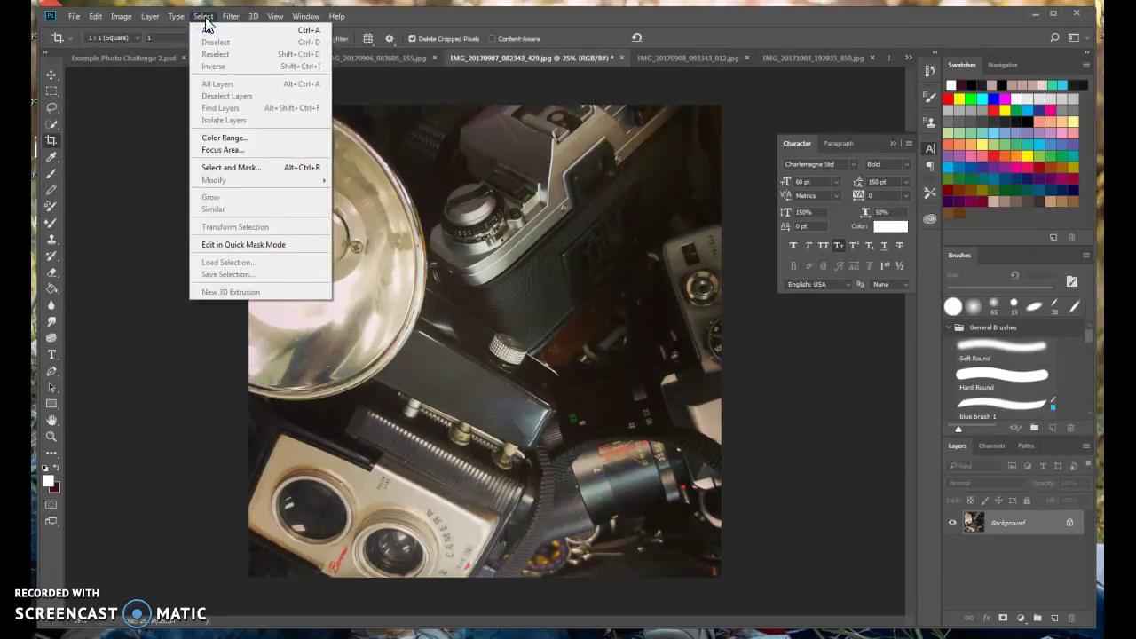
pyautogui.click(51, 281)
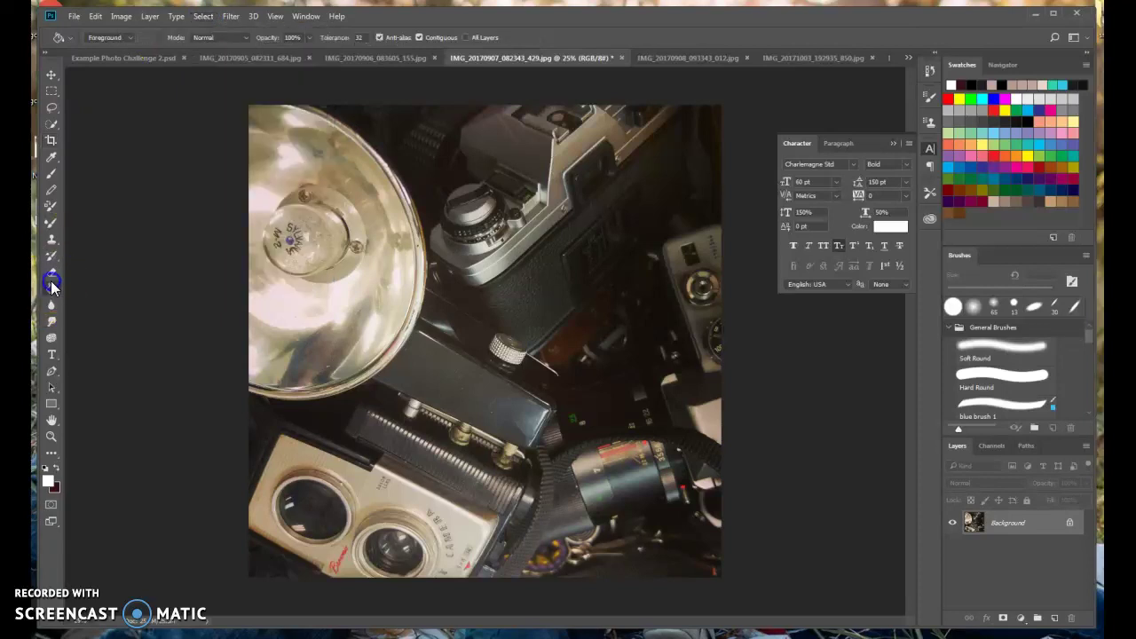
pyautogui.click(1070, 523)
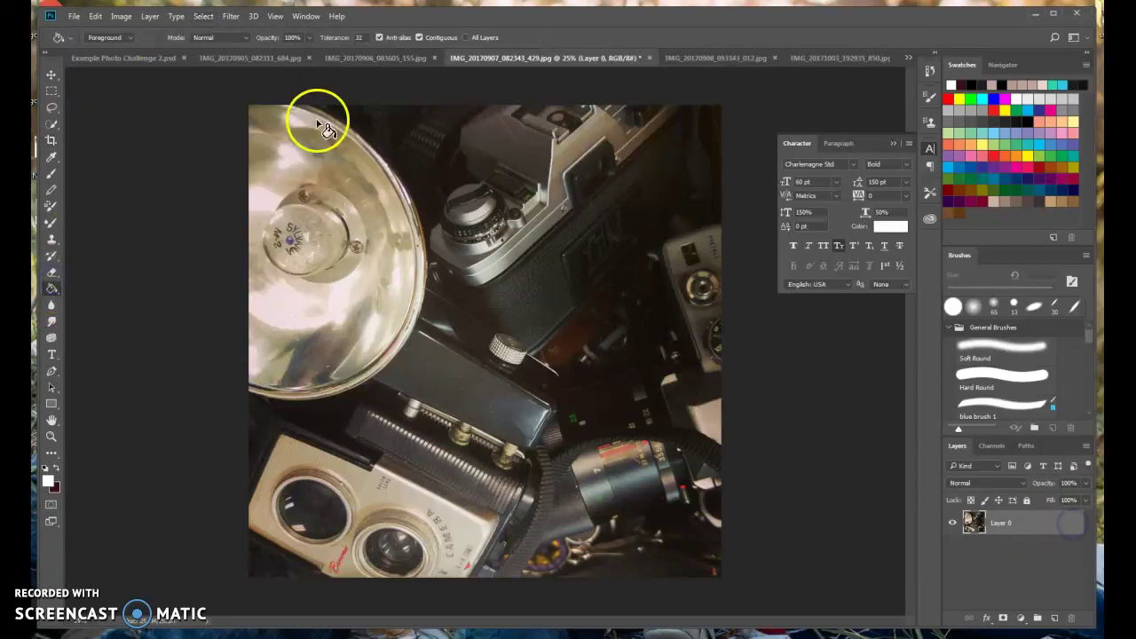
# - Select the entire square cameras photo with Select All and a full-canvas marquee
pyautogui.click(203, 18)
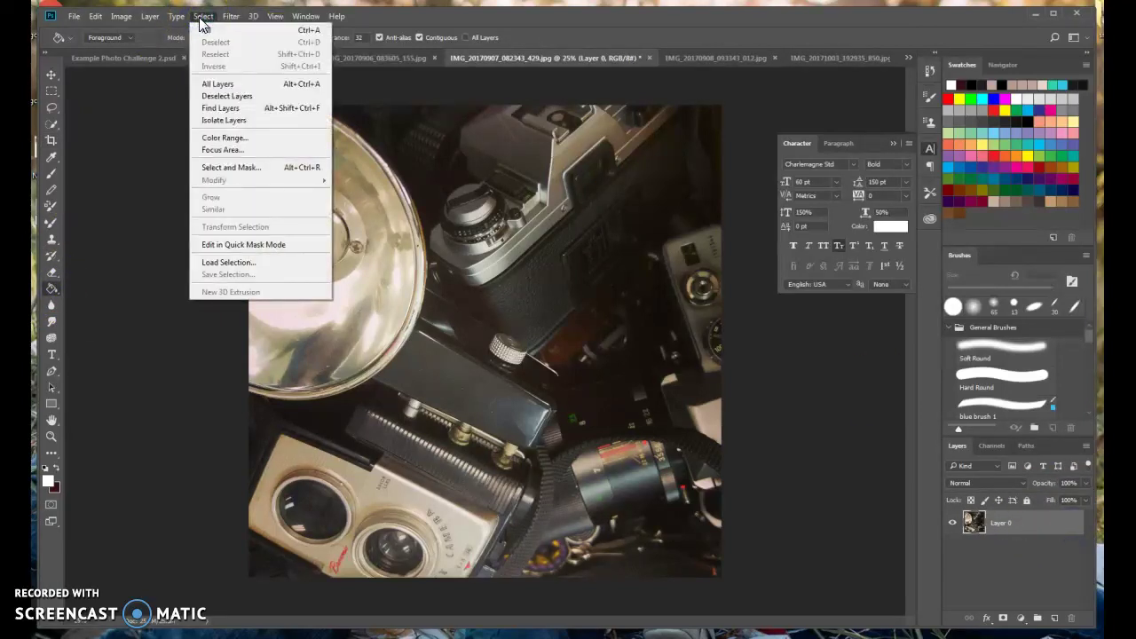
pyautogui.click(207, 32)
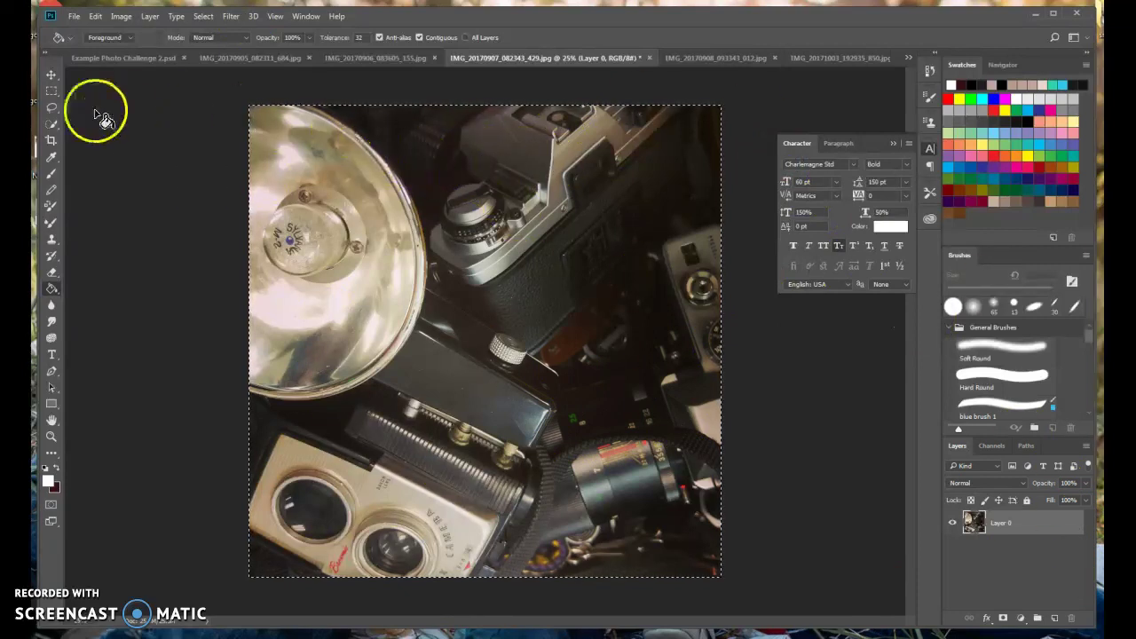
pyautogui.click(51, 91)
pyautogui.moveTo(216, 86); pyautogui.dragTo(770, 620)
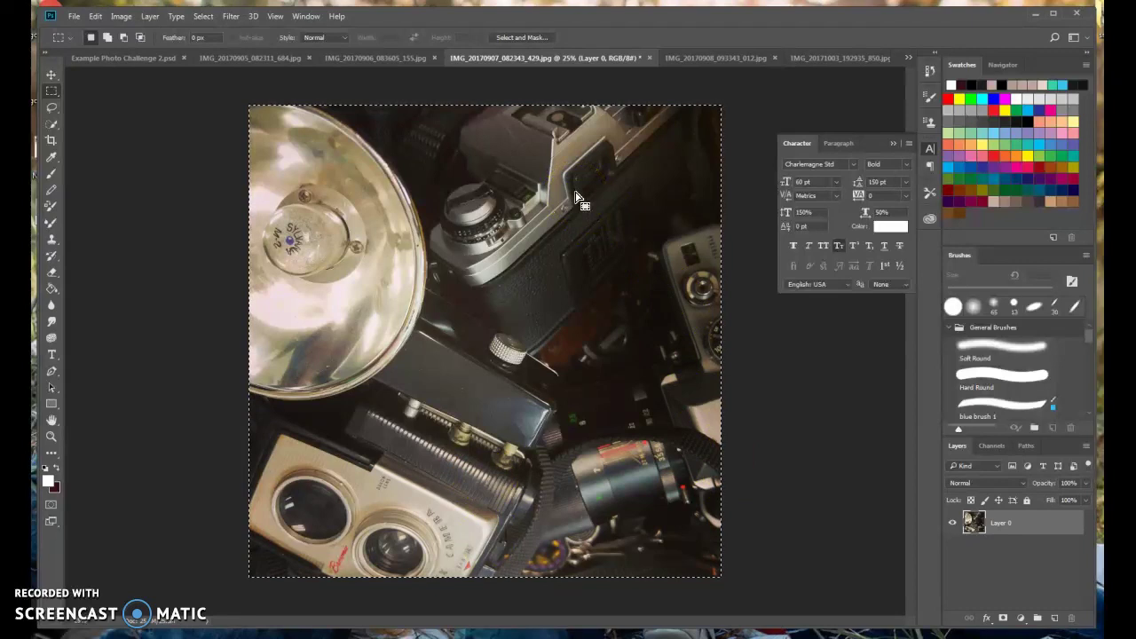
pyautogui.click(95, 16)
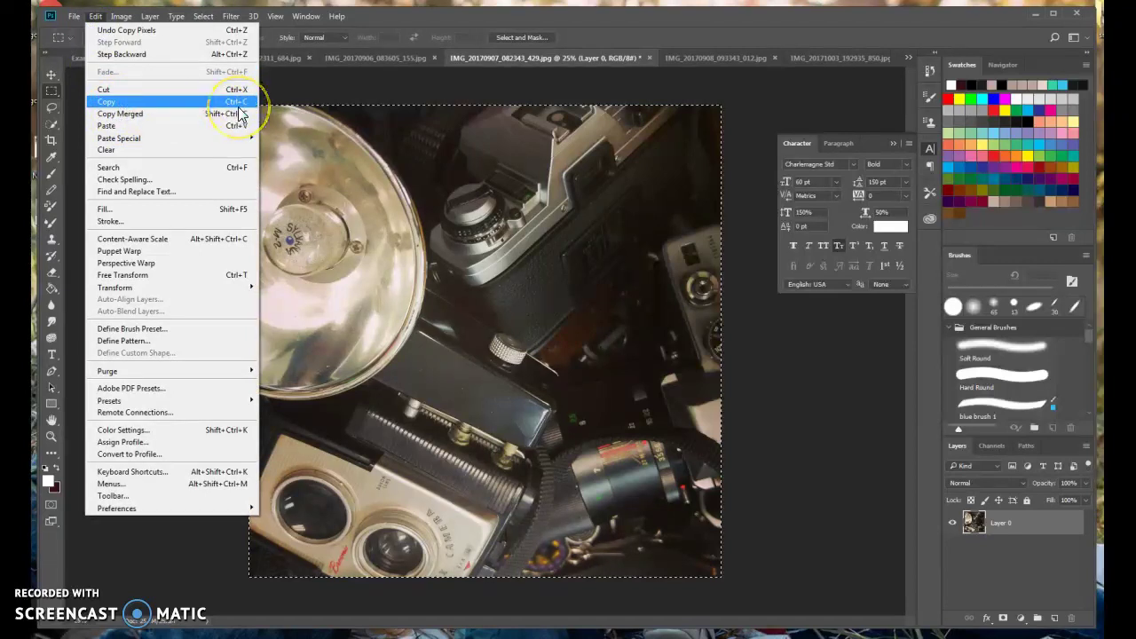
# - Copy the cameras photo and paste it into the Example Photo Challenge 2 template as Layer 1
pyautogui.click(337, 85)
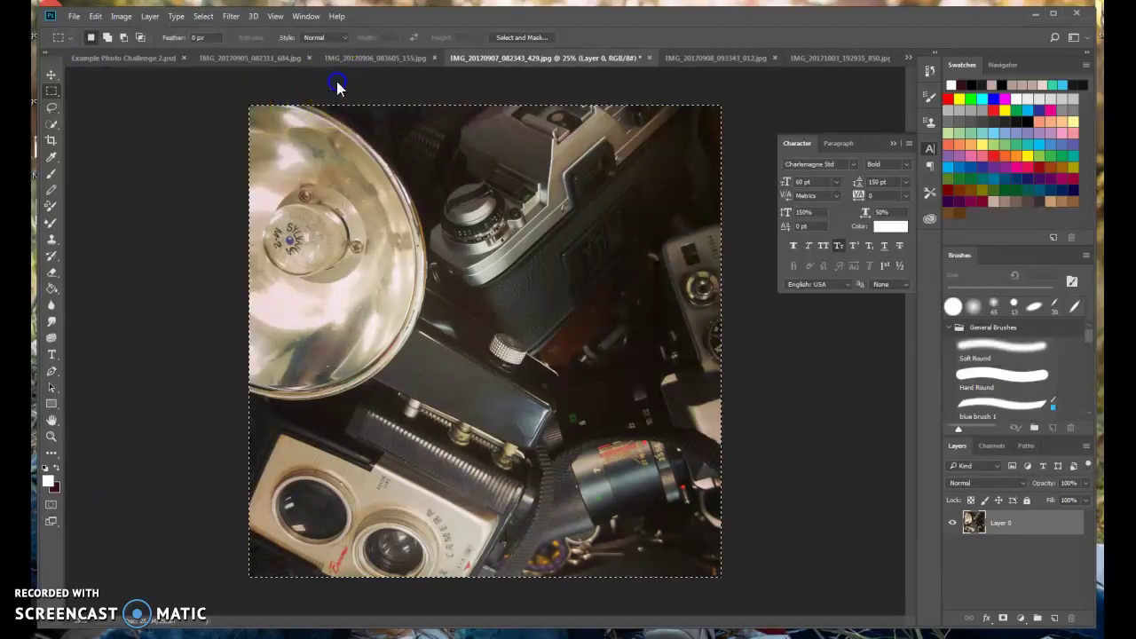
pyautogui.click(155, 59)
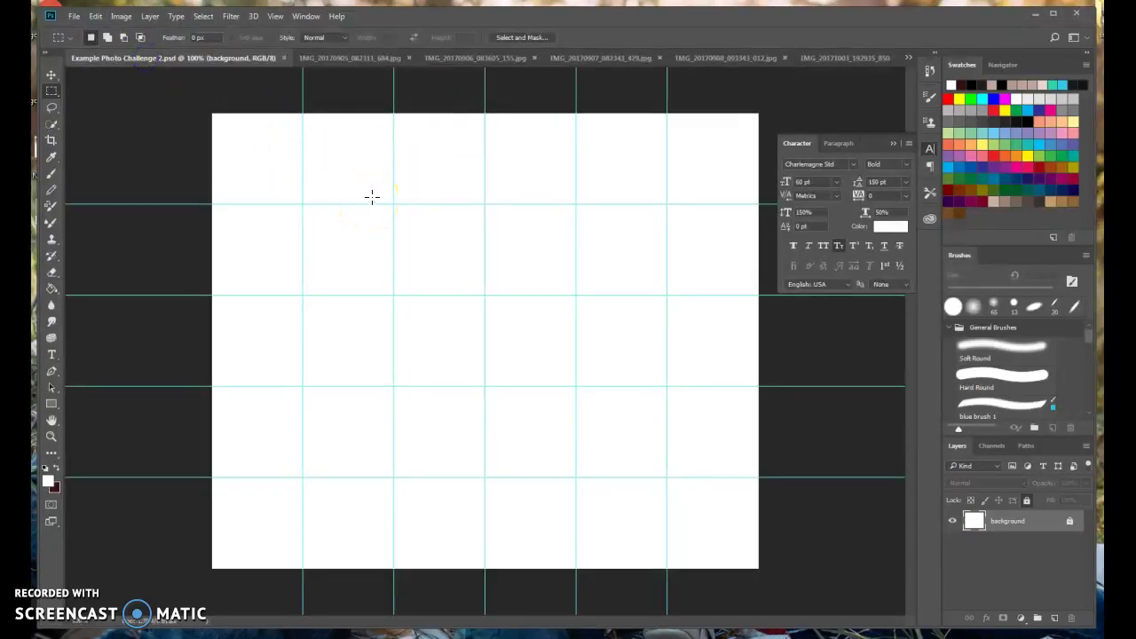
pyautogui.hotkey('ctrl', 'v')
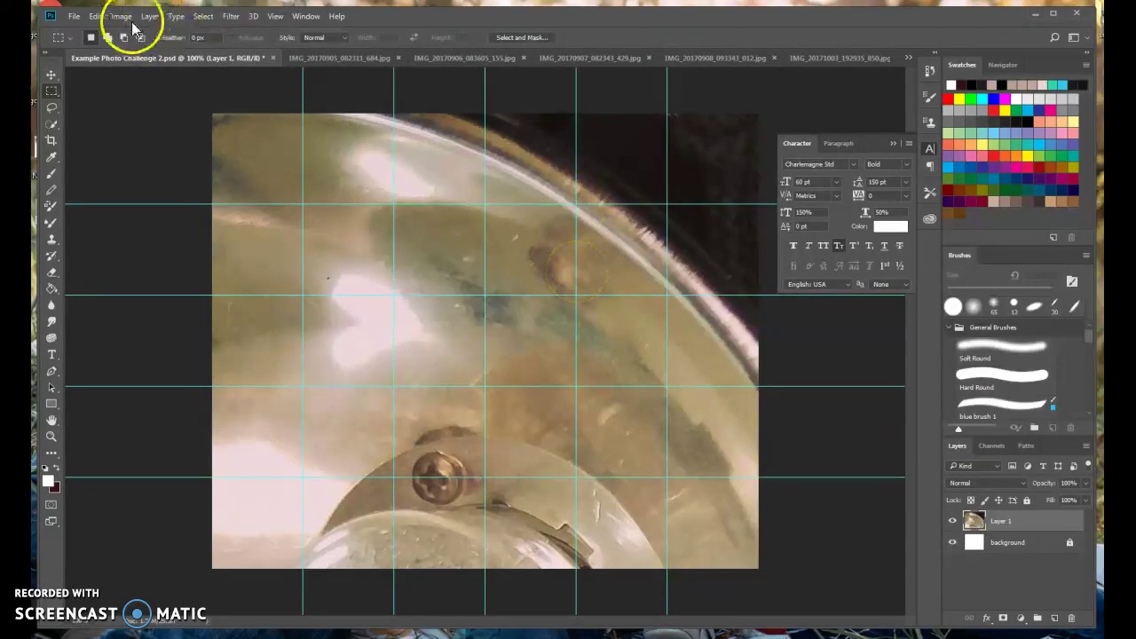
pyautogui.click(126, 20)
pyautogui.click(98, 18)
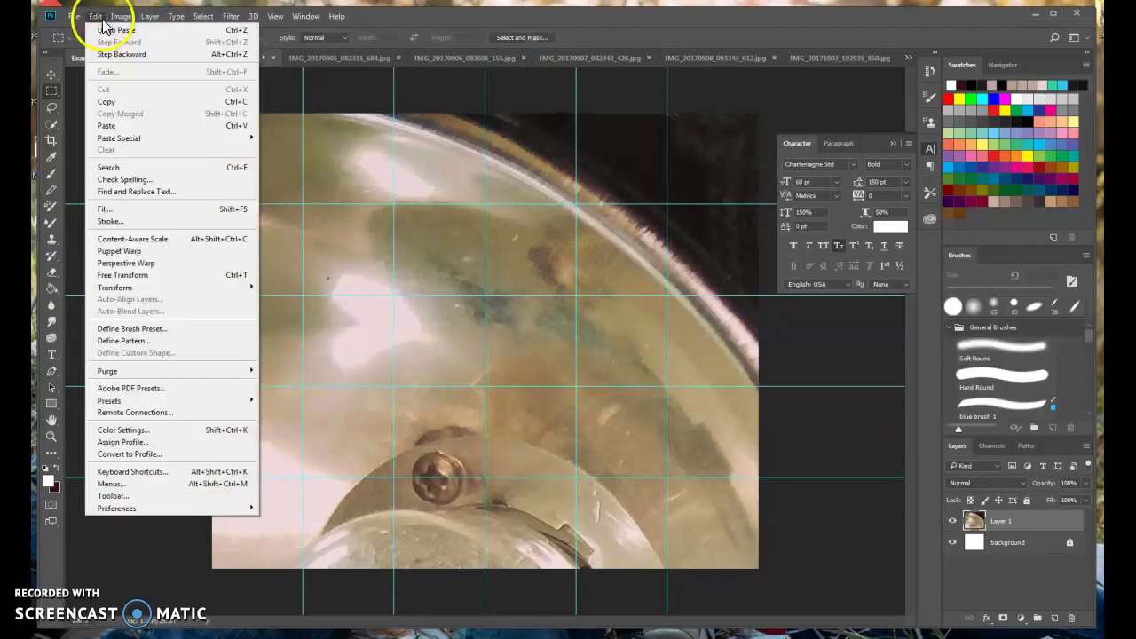
# - Free-transform the pasted cameras photo down to about a fifth and move it to the canvas top
pyautogui.click(136, 275)
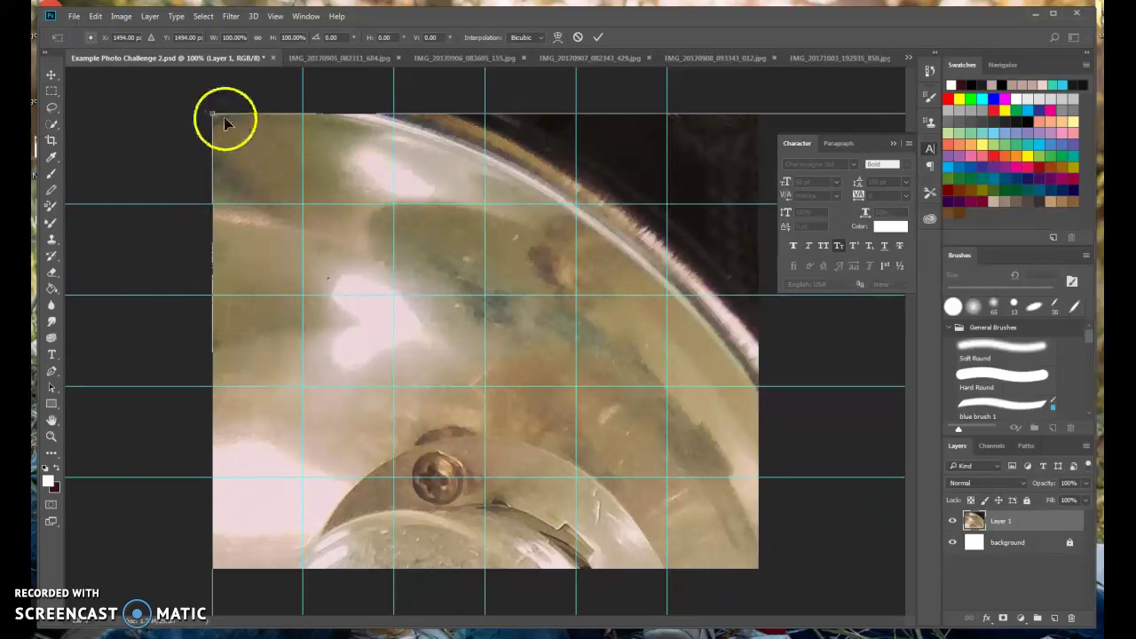
pyautogui.moveTo(213, 114); pyautogui.dragTo(632, 441)
pyautogui.click(667, 515)
pyautogui.moveTo(584, 485); pyautogui.dragTo(242, 144)
pyautogui.moveTo(338, 225); pyautogui.dragTo(385, 114)
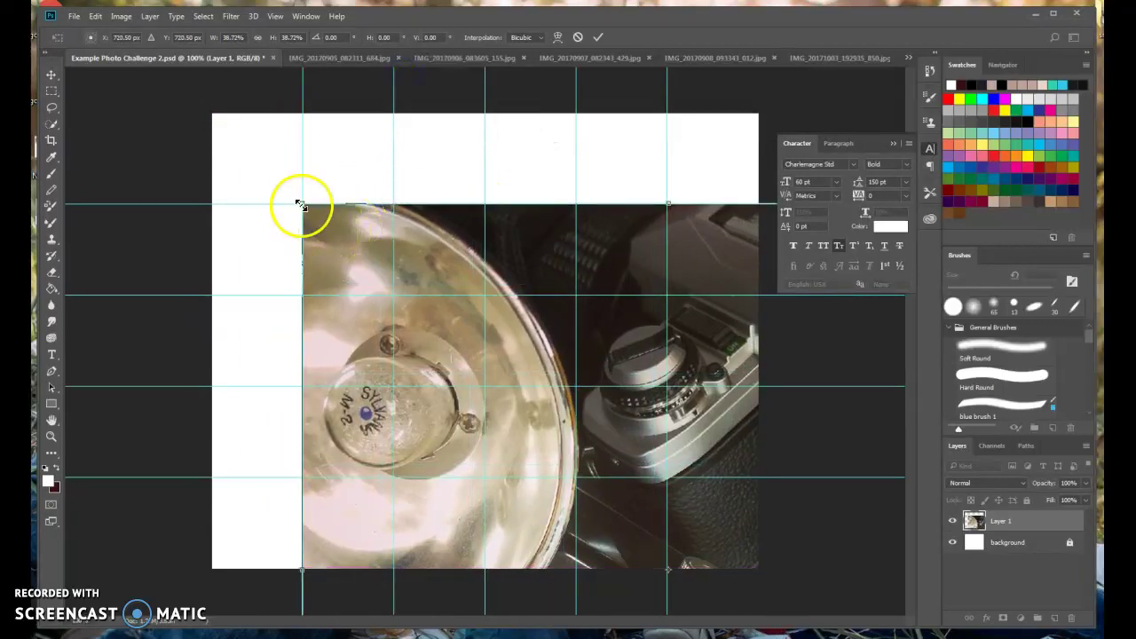
pyautogui.moveTo(300, 204); pyautogui.dragTo(707, 519)
pyautogui.moveTo(755, 563); pyautogui.dragTo(398, 116)
pyautogui.moveTo(429, 280); pyautogui.dragTo(531, 199)
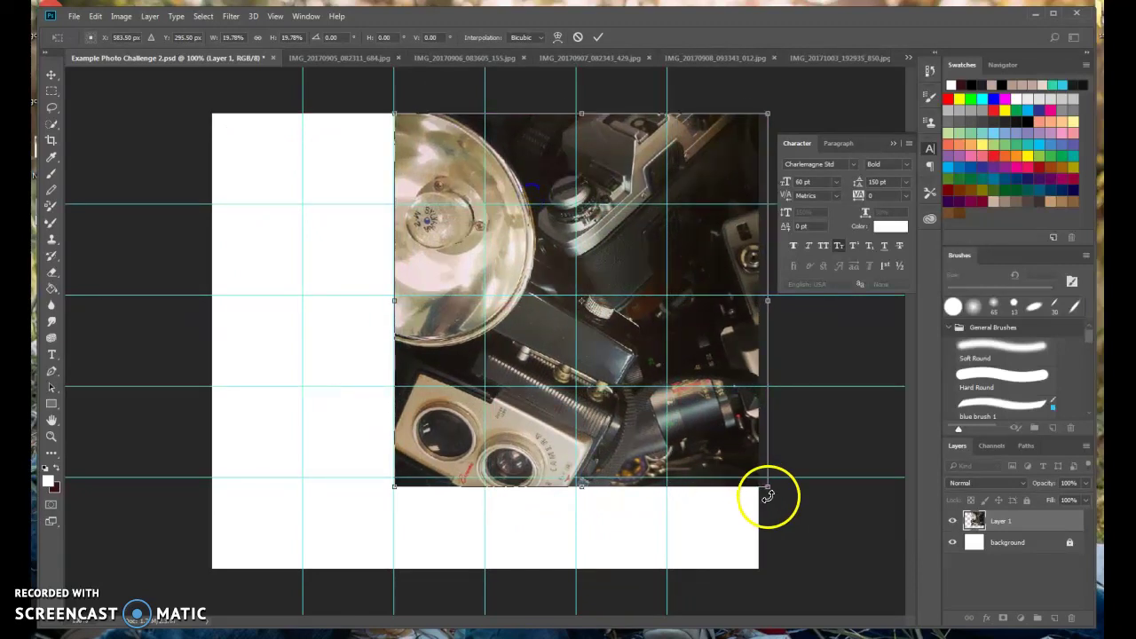
# - Fit the cameras photo into the third top-row cell, commit the transform and zoom out
pyautogui.moveTo(769, 490); pyautogui.dragTo(486, 206)
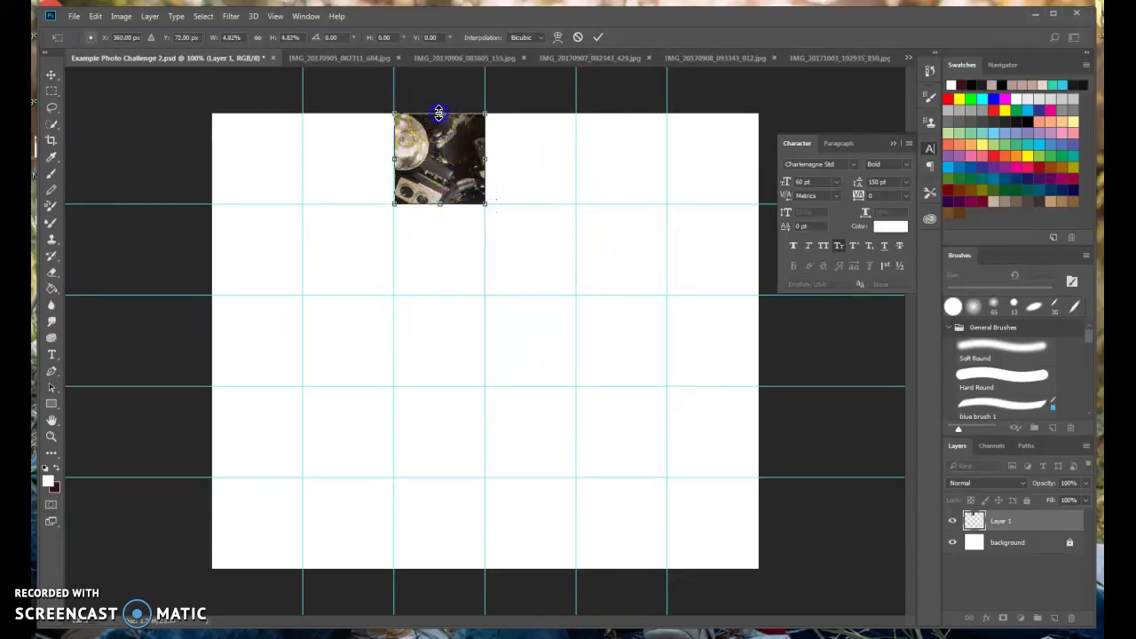
pyautogui.click(393, 190)
pyautogui.click(449, 152)
pyautogui.click(511, 237)
pyautogui.scroll(2, 352, 175)
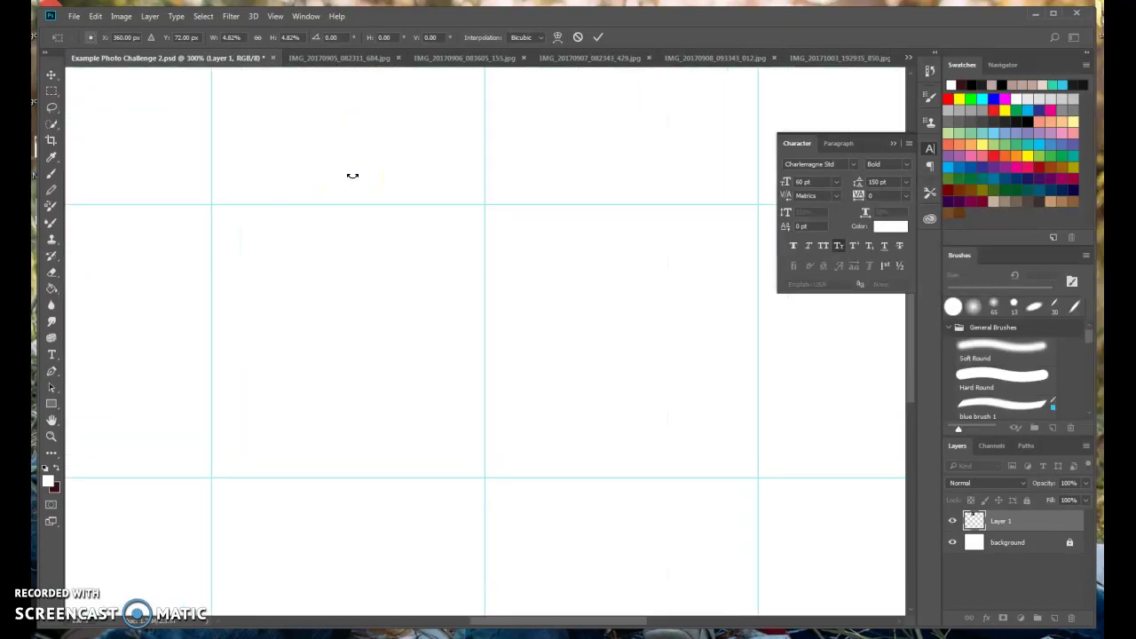
pyautogui.scroll(5, 353, 180)
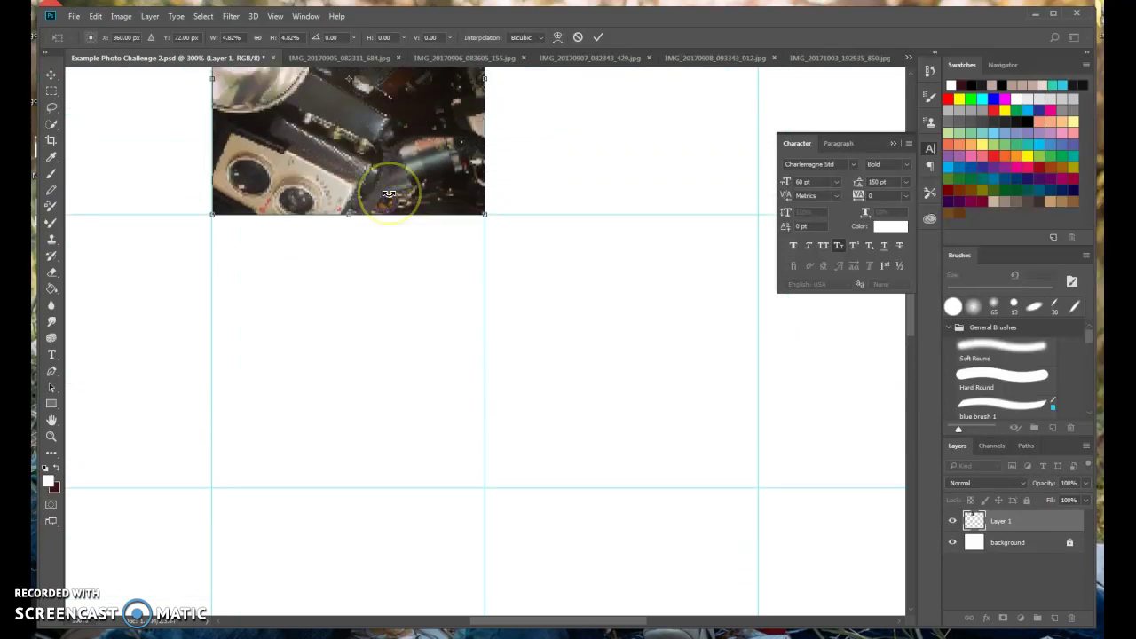
pyautogui.scroll(1, 389, 198)
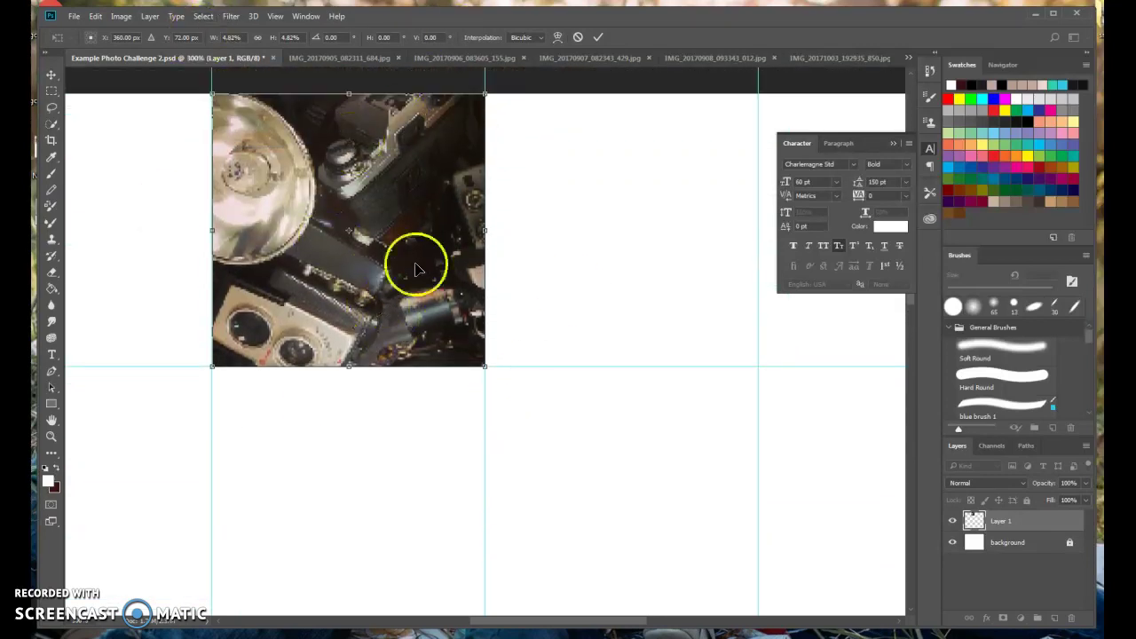
pyautogui.press('m')
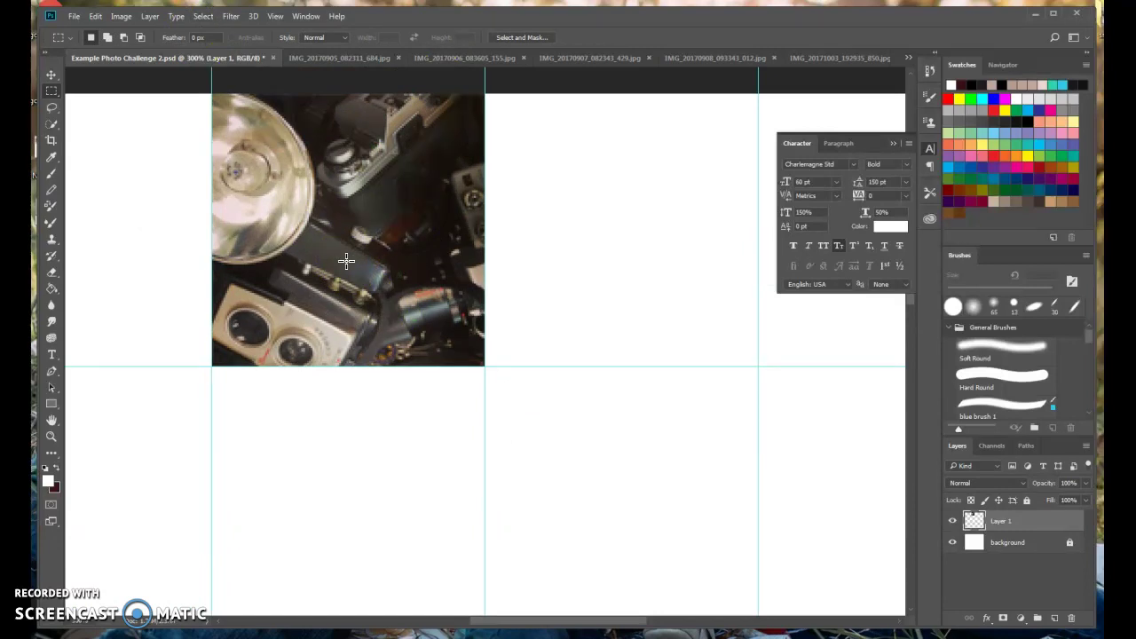
pyautogui.hotkey('ctrl', '-')
pyautogui.hotkey('ctrl', '-')
pyautogui.hotkey('ctrl', '-')
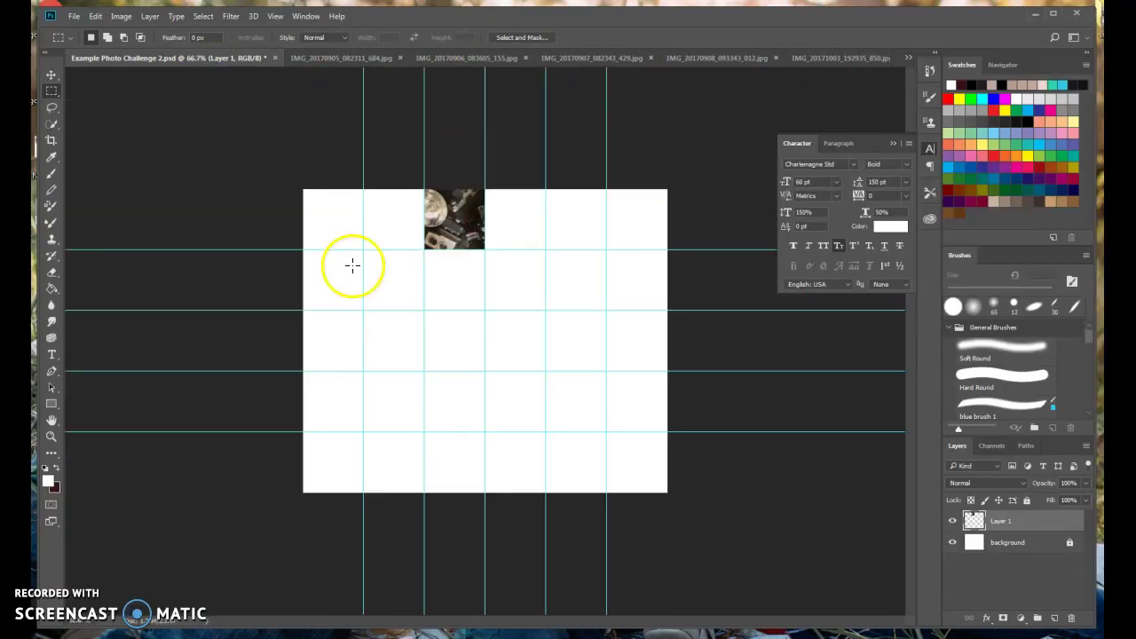
# - Select and copy the entire selfie photo, then return to the collage document
pyautogui.click(332, 54)
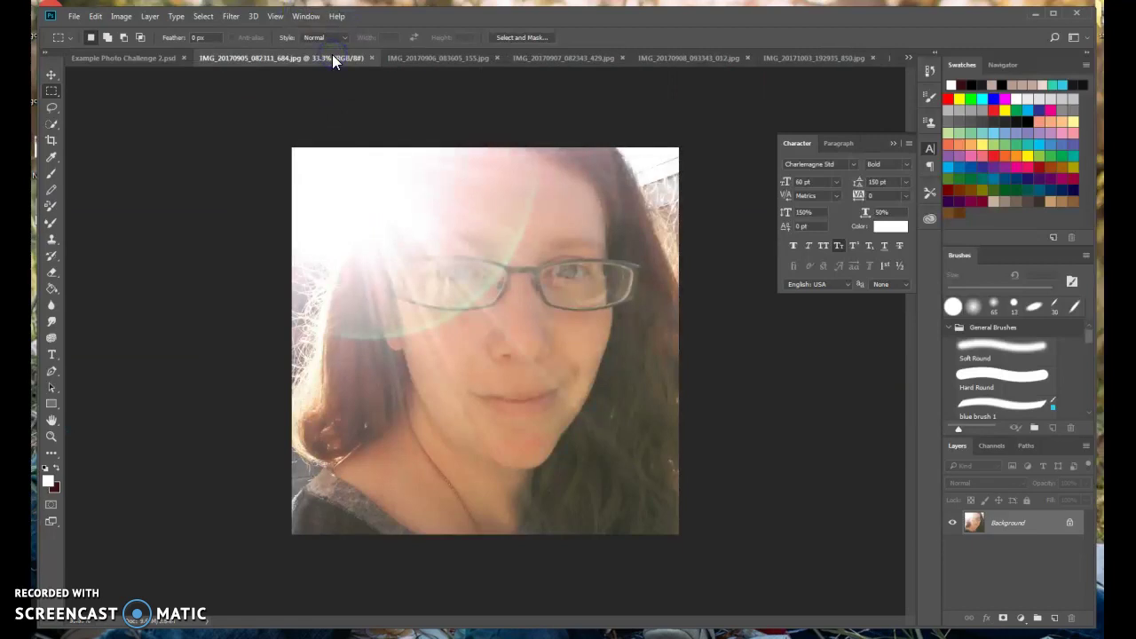
pyautogui.click(202, 20)
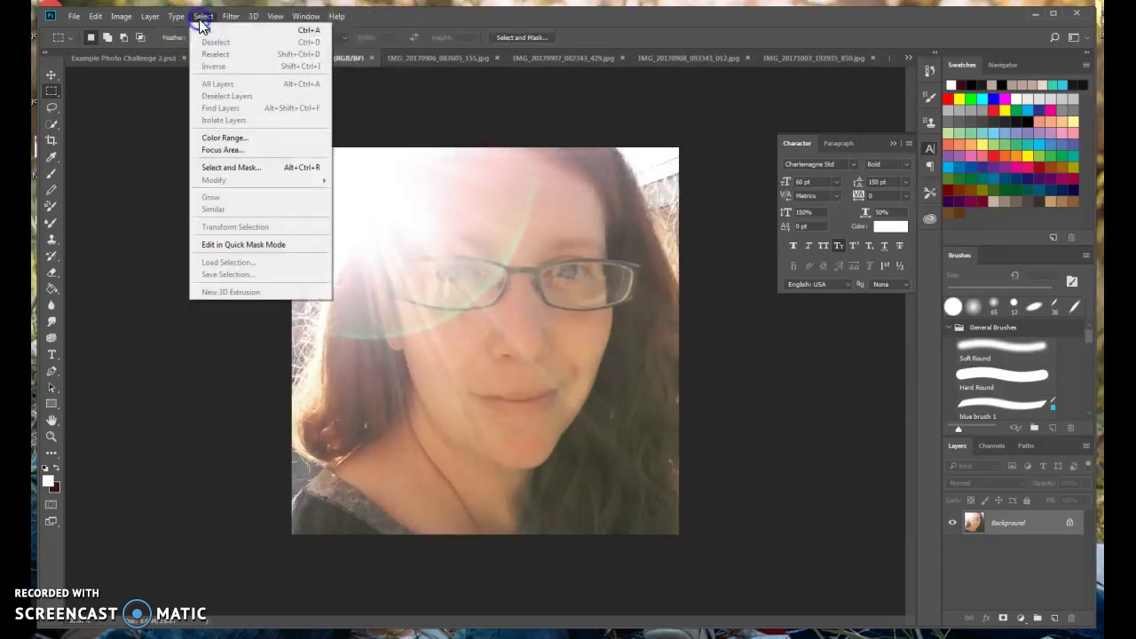
pyautogui.click(206, 31)
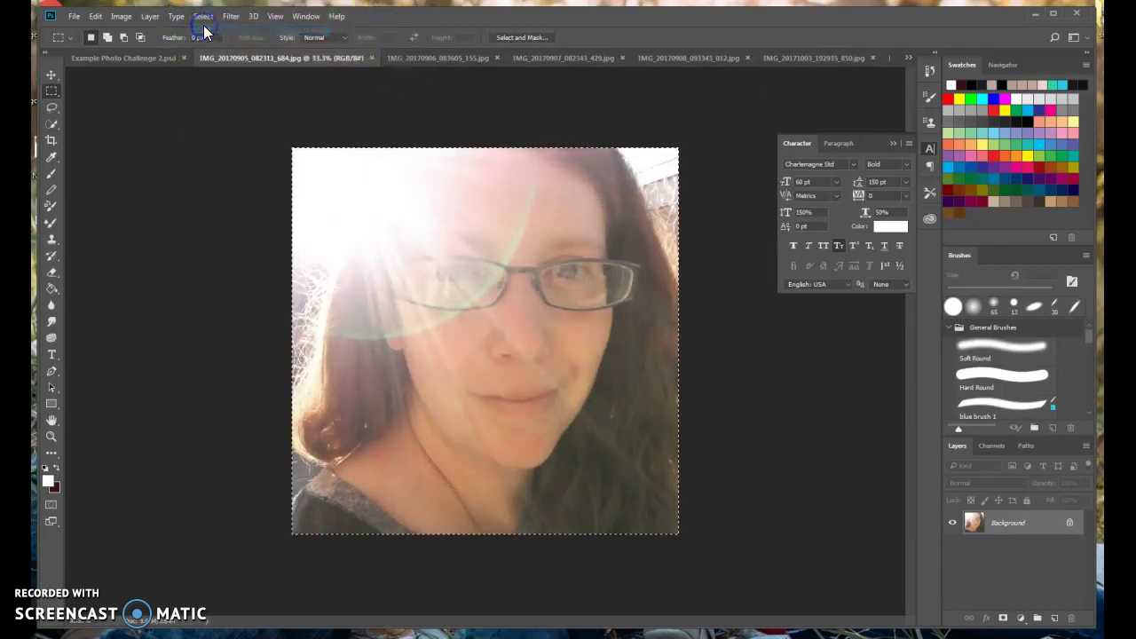
pyautogui.click(93, 19)
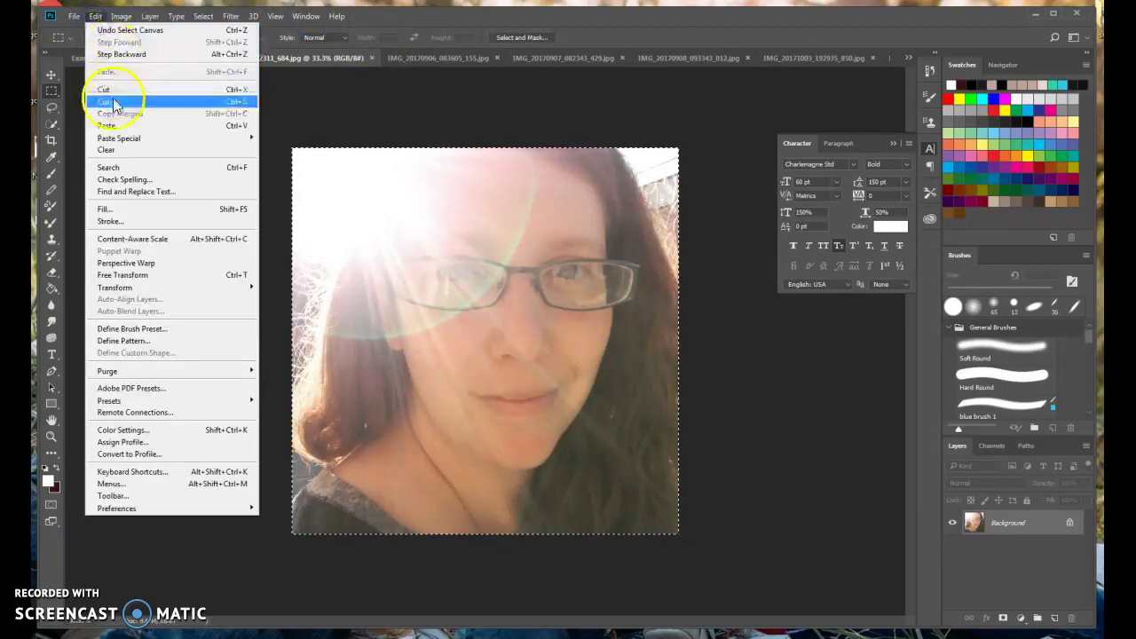
pyautogui.click(112, 102)
pyautogui.click(121, 58)
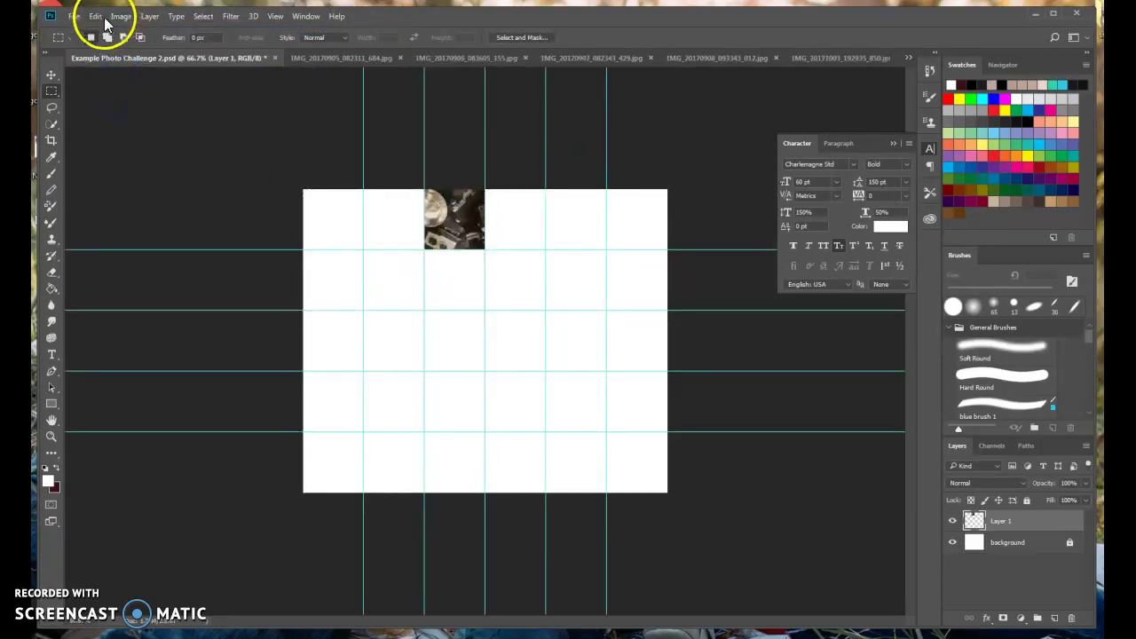
pyautogui.click(96, 16)
# - Paste the selfie as a new layer and scale it down into the top-left cell
pyautogui.click(109, 125)
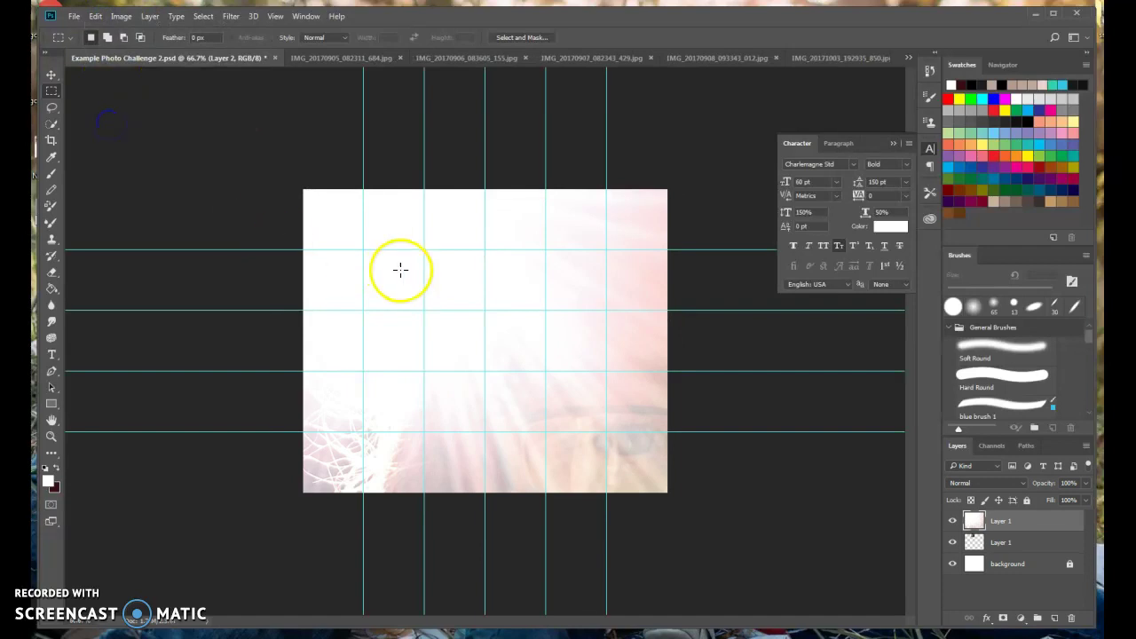
pyautogui.hotkey('ctrl', 't')
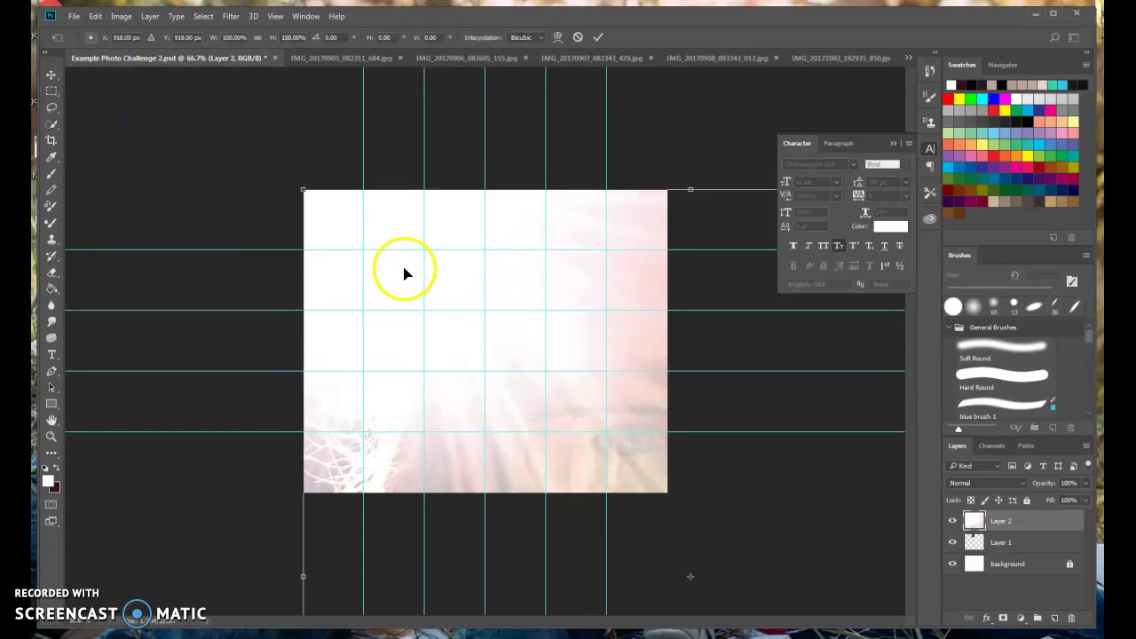
pyautogui.moveTo(304, 188); pyautogui.dragTo(633, 392)
pyautogui.moveTo(665, 469); pyautogui.dragTo(436, 223)
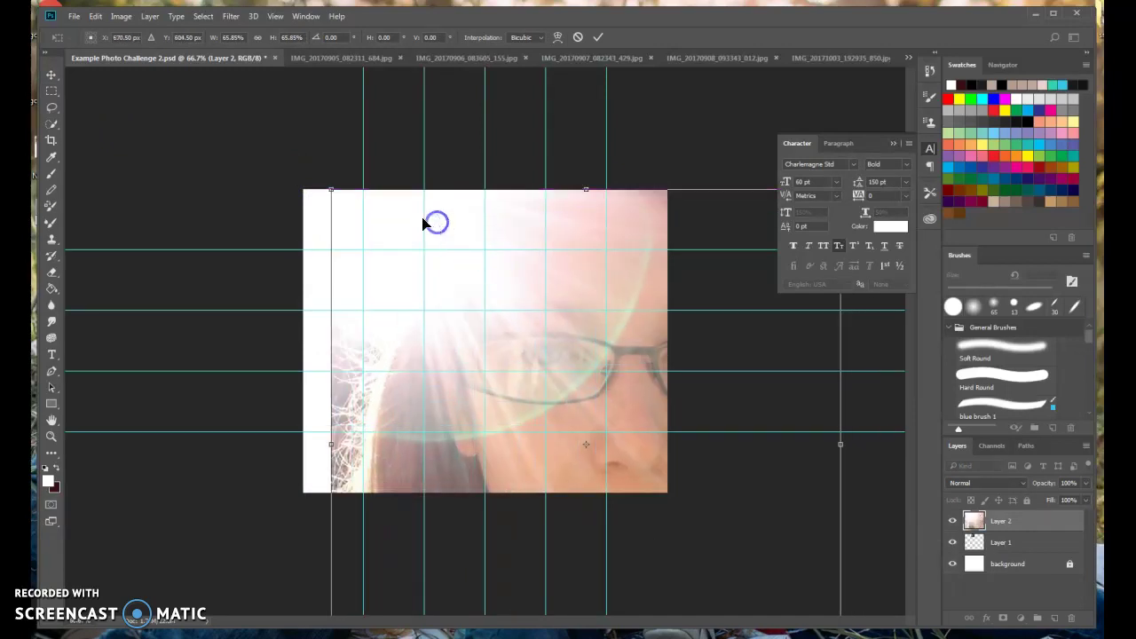
pyautogui.moveTo(331, 190); pyautogui.dragTo(378, 215)
pyautogui.moveTo(456, 347); pyautogui.dragTo(367, 242)
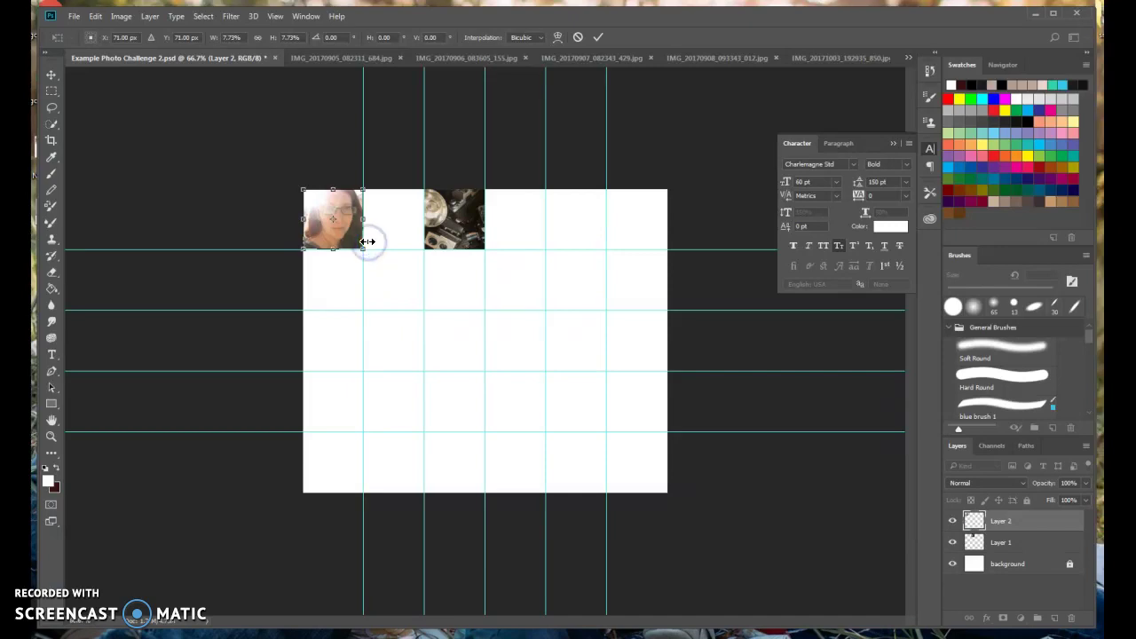
# - Zoom in, enlarge the selfie slightly to fill its cell, and commit the transform
pyautogui.hotkey('ctrl', '+')
pyautogui.hotkey('ctrl', '+')
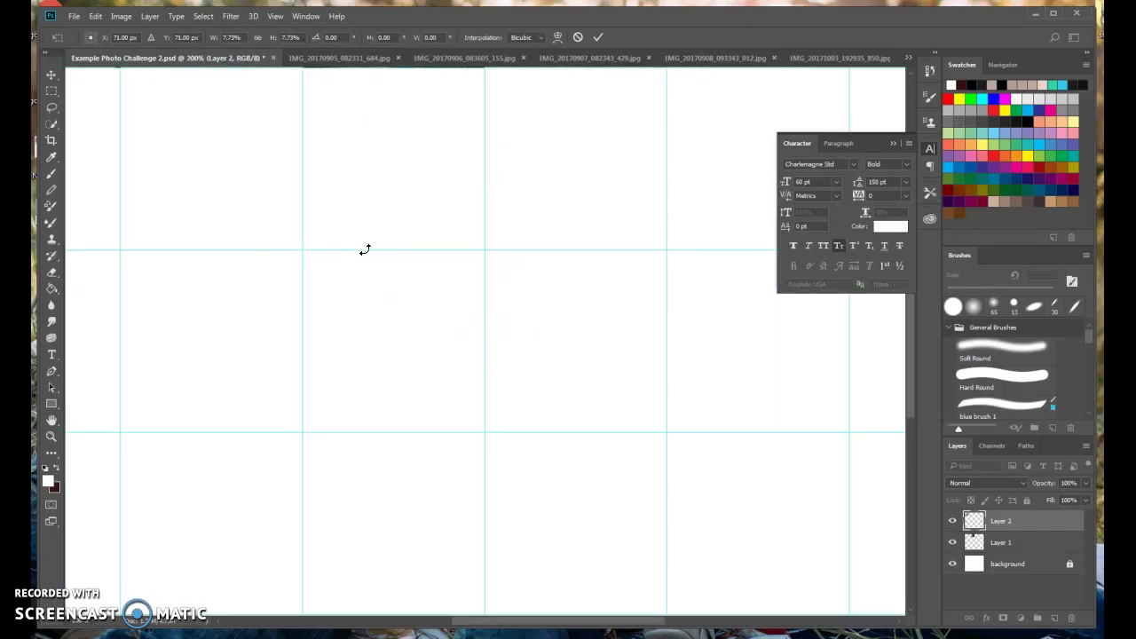
pyautogui.click(357, 253)
pyautogui.moveTo(588, 630); pyautogui.dragTo(533, 627)
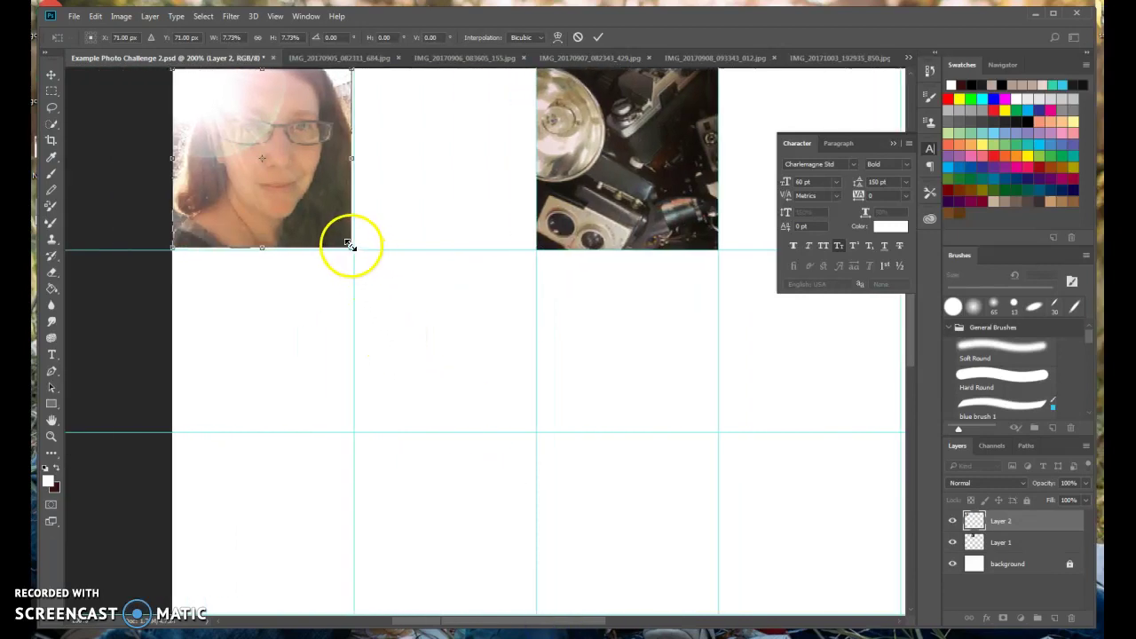
pyautogui.moveTo(350, 245); pyautogui.dragTo(355, 249)
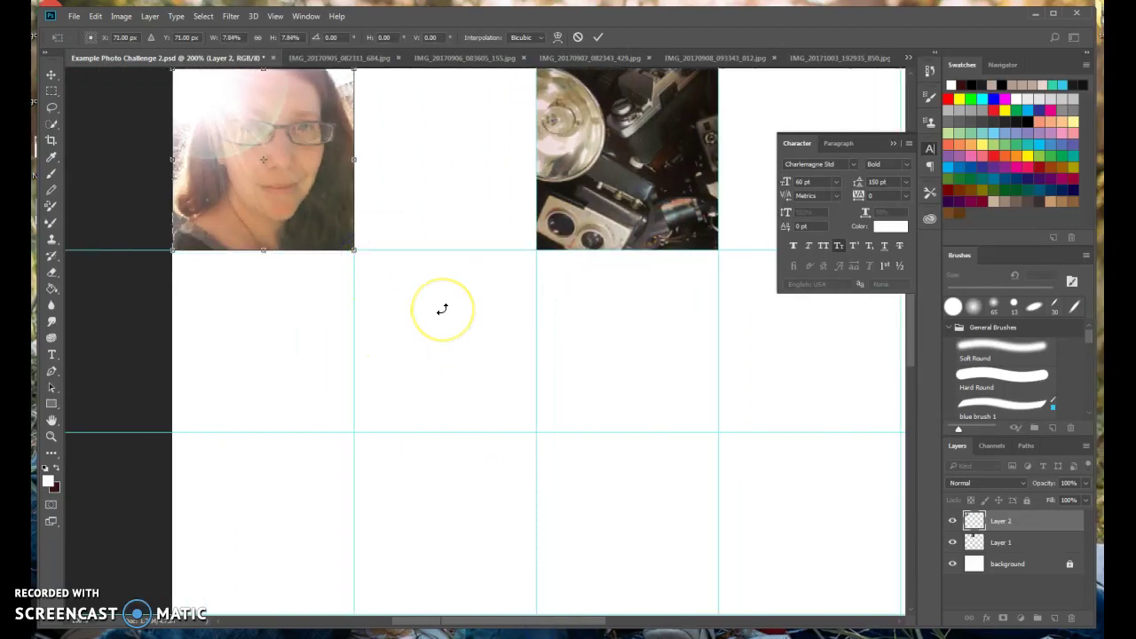
pyautogui.press('Return')
pyautogui.press('m')
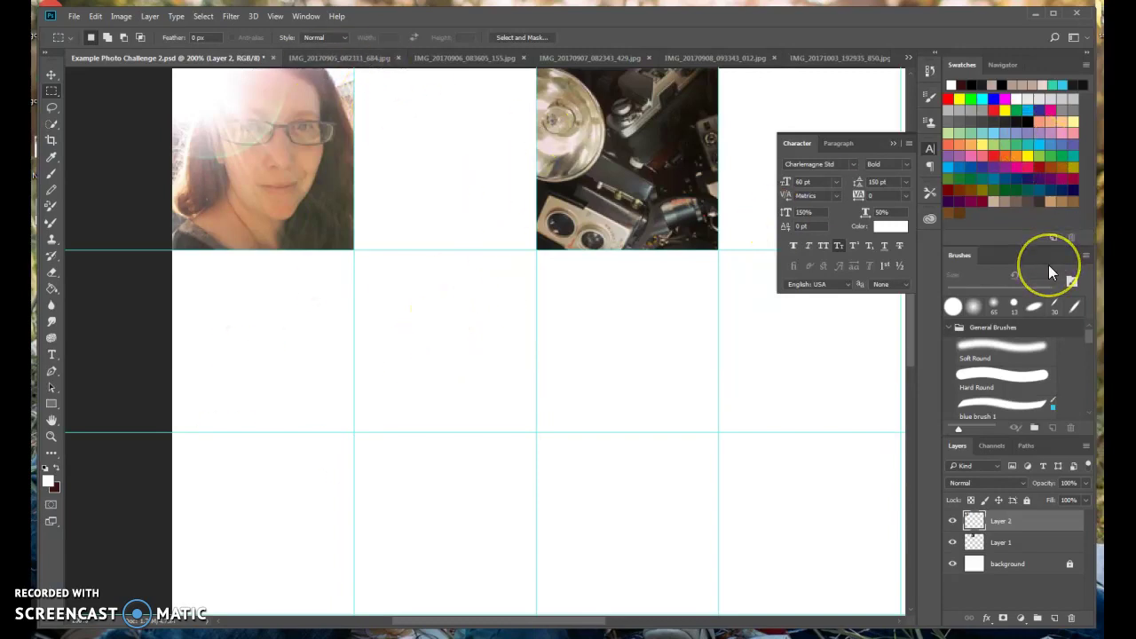
pyautogui.hotkey('ctrl', '-')
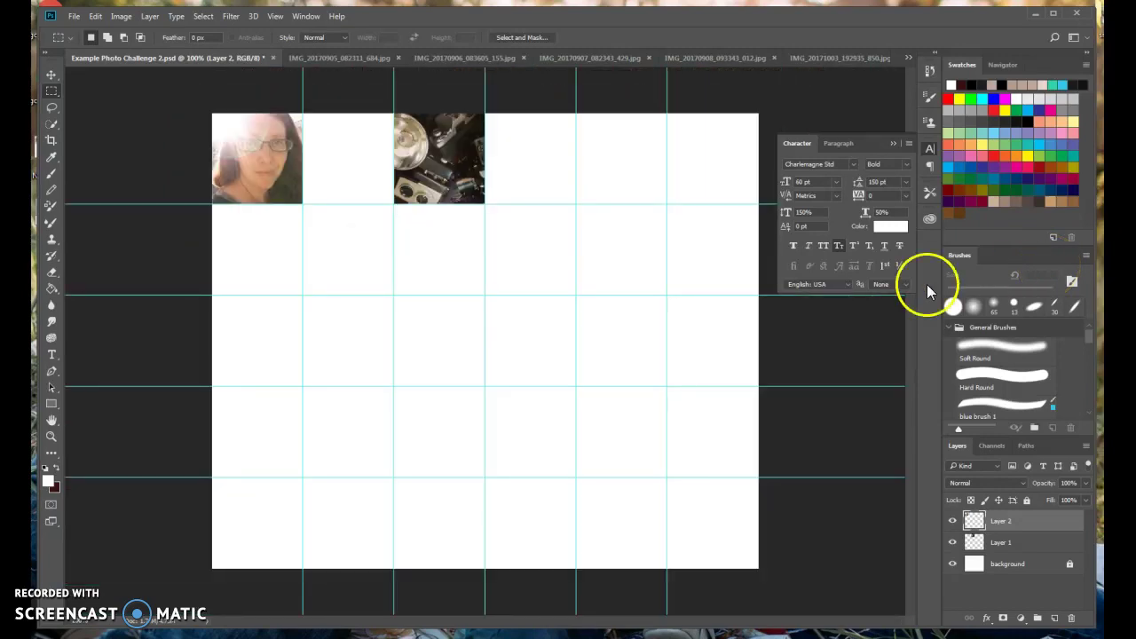
# - Save the collage as a PSD named with the user's last name, dropping the trailing 2
pyautogui.click(74, 17)
pyautogui.click(93, 155)
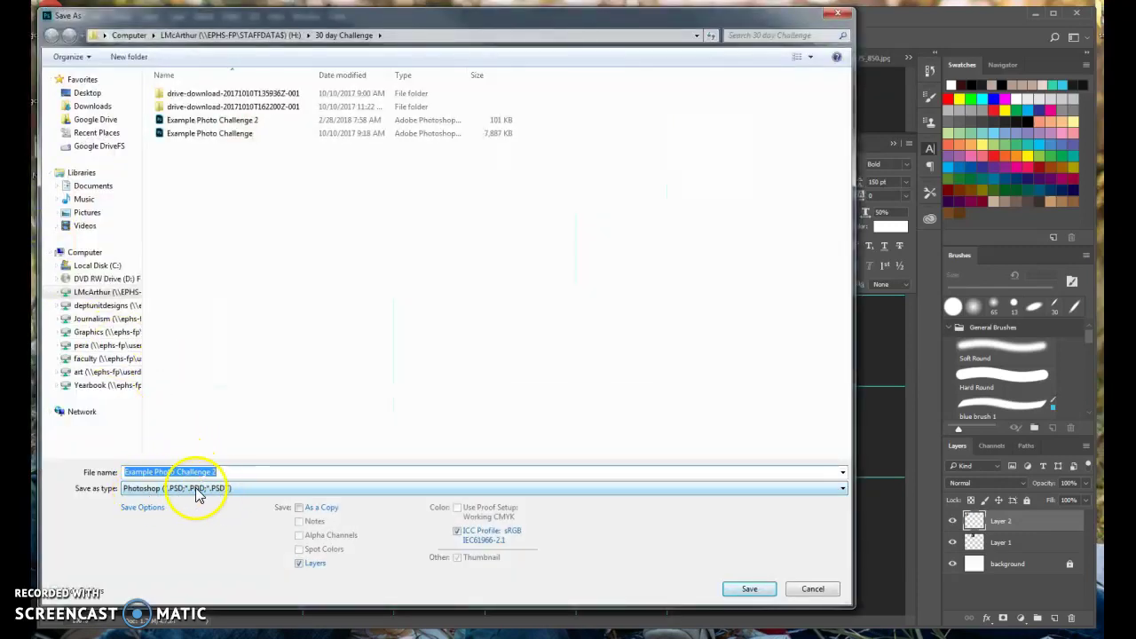
pyautogui.click(153, 472)
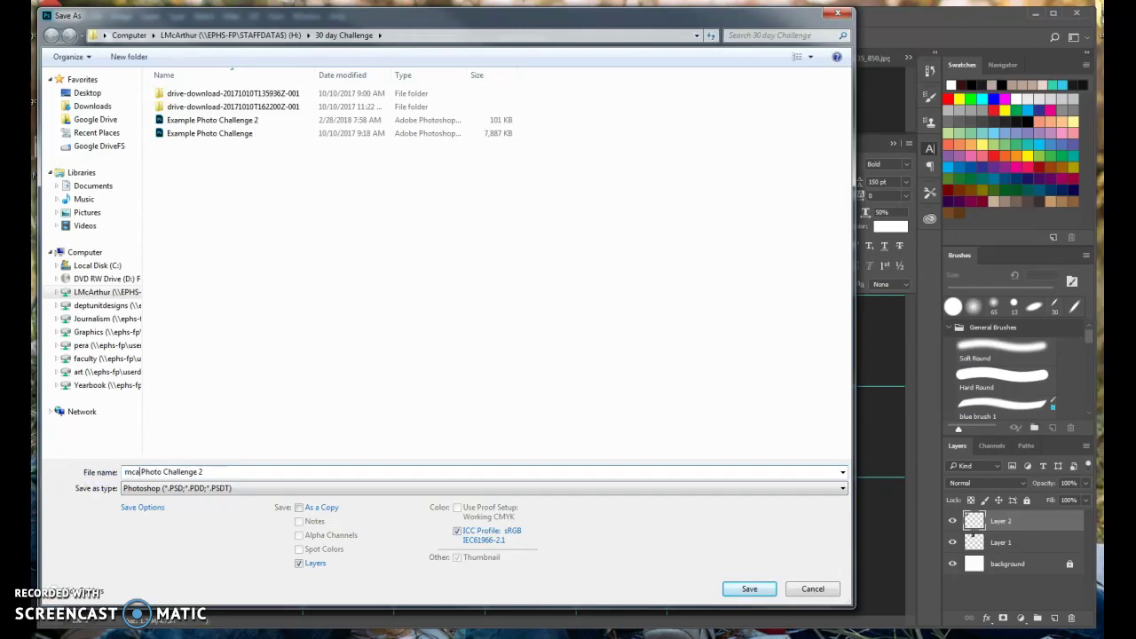
pyautogui.click(229, 472)
pyautogui.press('BackSpace')
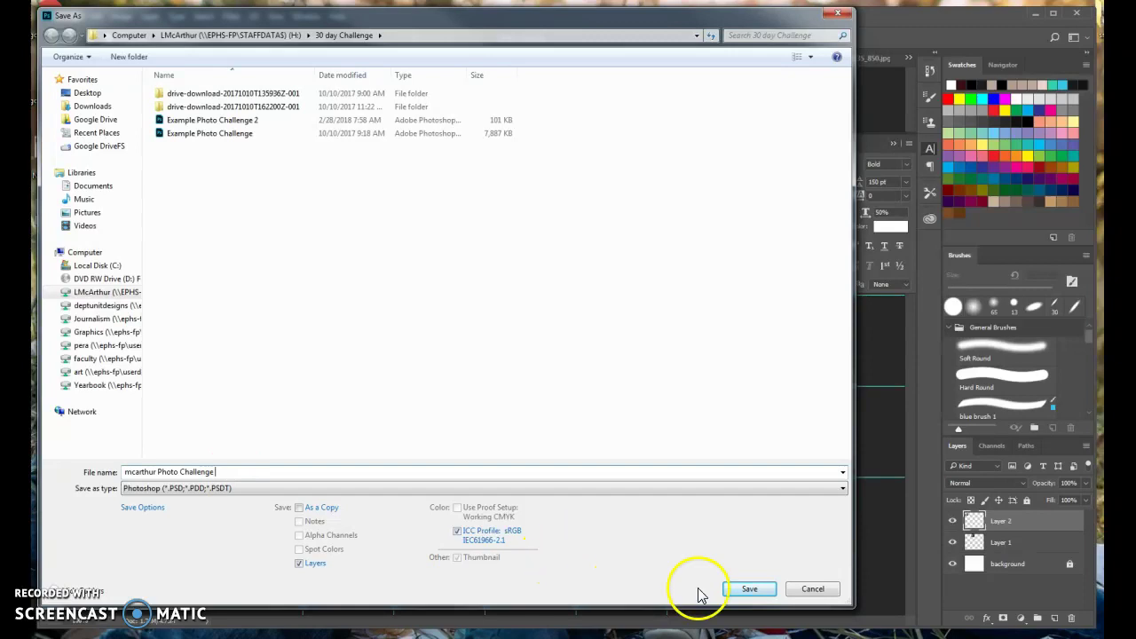
pyautogui.click(745, 588)
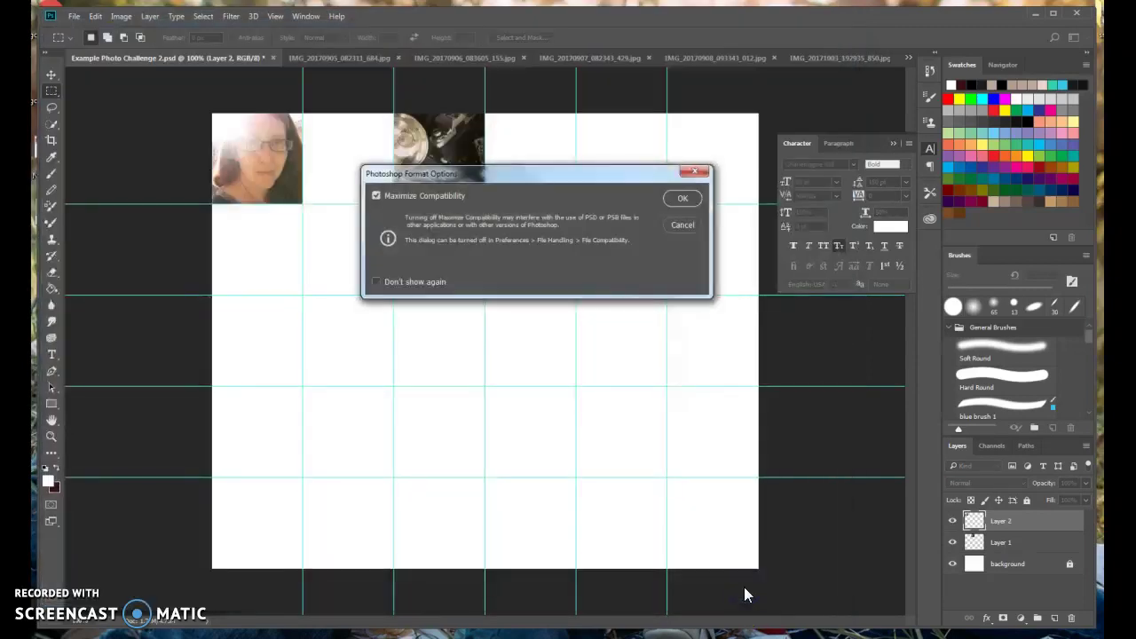
pyautogui.click(681, 198)
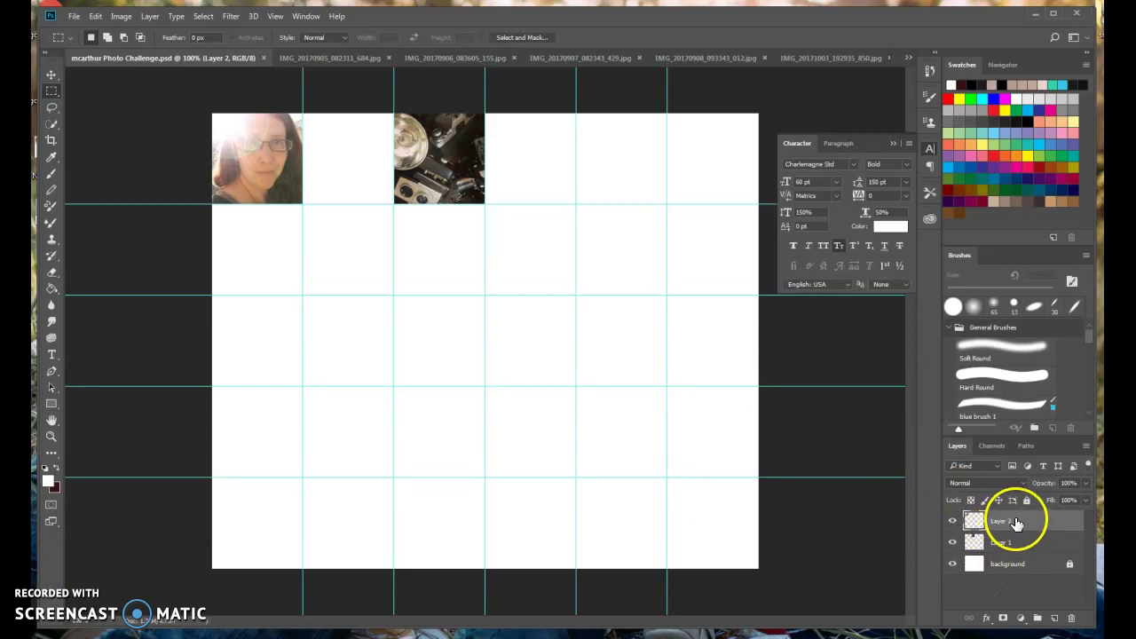
# - Select the whole cat photo and paste it into the collage as a new layer
pyautogui.click(347, 58)
pyautogui.click(463, 57)
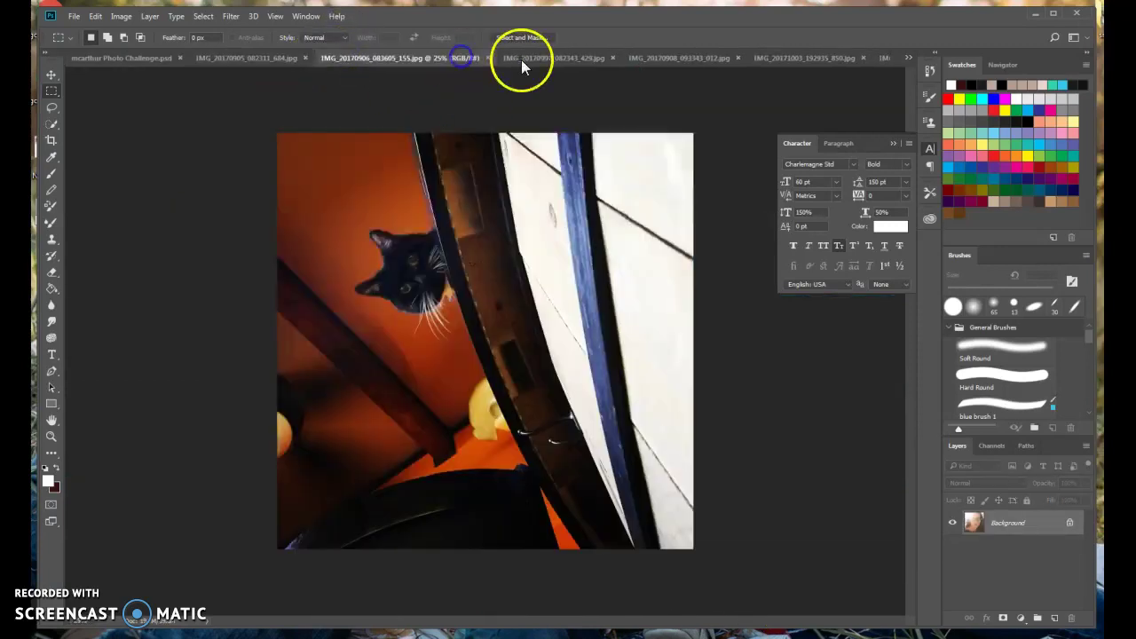
pyautogui.moveTo(201, 95); pyautogui.dragTo(800, 616)
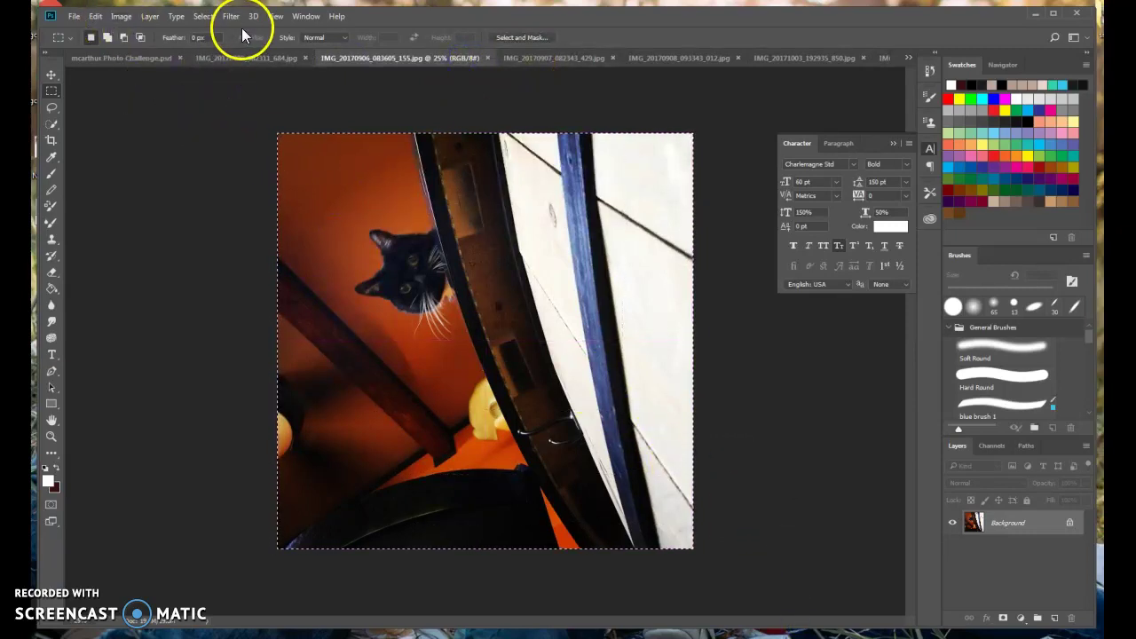
pyautogui.click(106, 58)
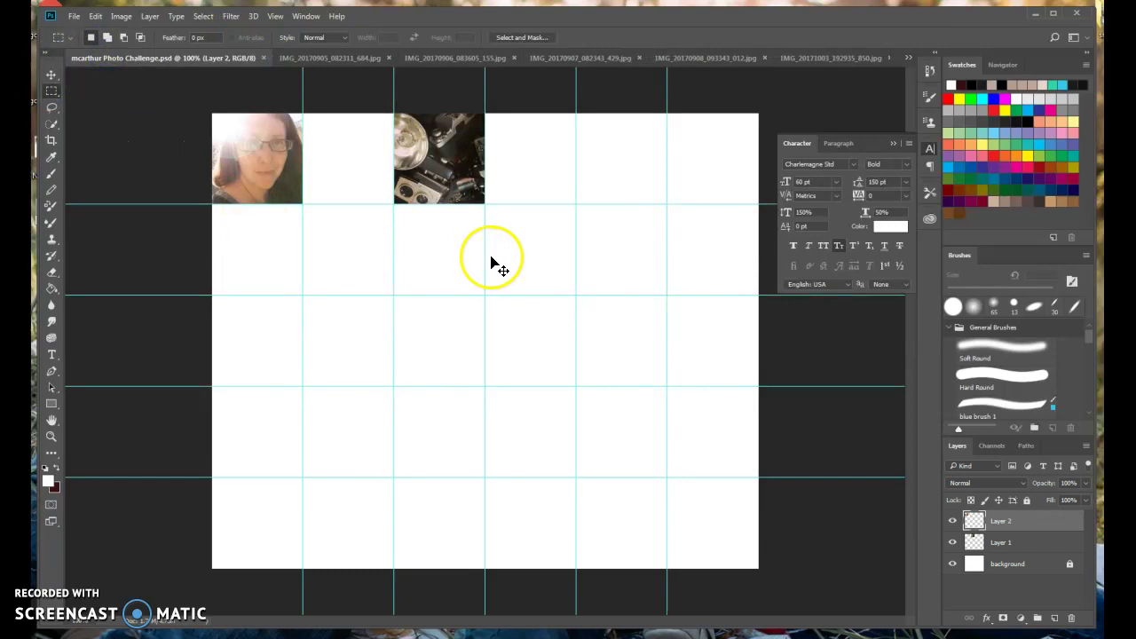
pyautogui.hotkey('ctrl', 'v')
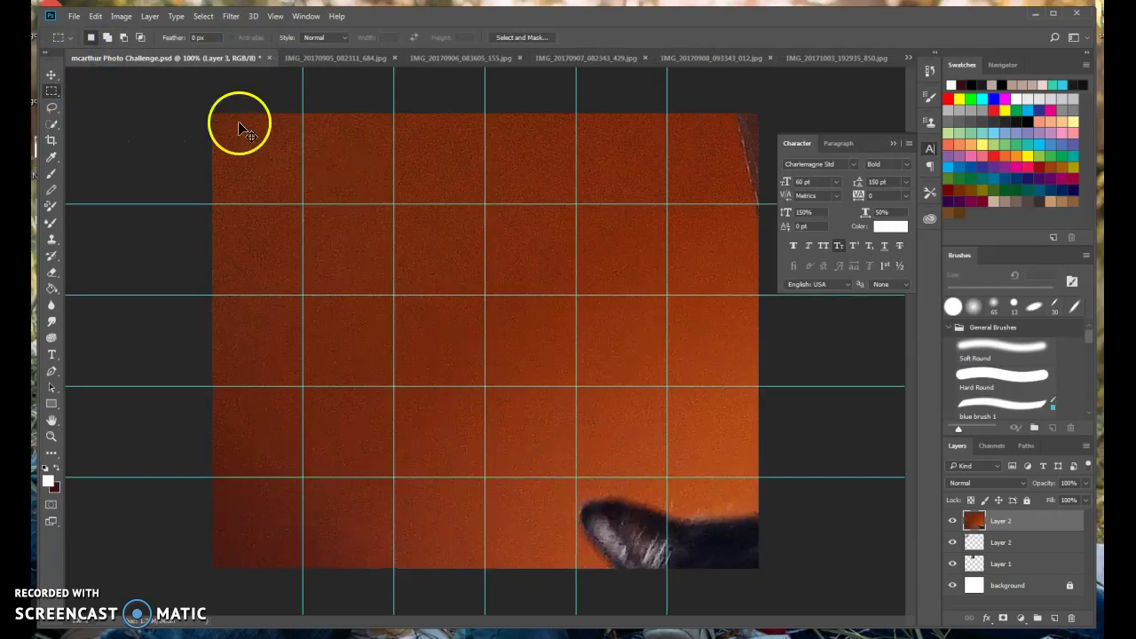
# - Scale the cat photo into the second top-row cell and commit it as Layer 3
pyautogui.hotkey('ctrl', 't')
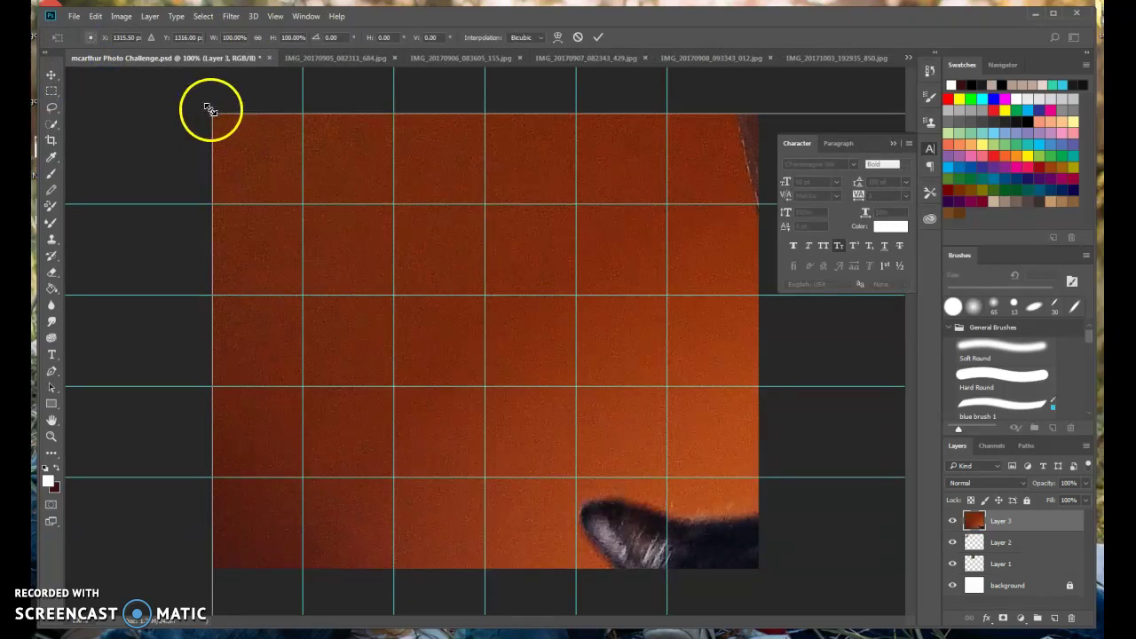
pyautogui.moveTo(212, 112); pyautogui.dragTo(374, 165)
pyautogui.moveTo(302, 114); pyautogui.dragTo(704, 518)
pyautogui.moveTo(600, 460); pyautogui.dragTo(342, 164)
pyautogui.moveTo(803, 611); pyautogui.dragTo(397, 208)
pyautogui.press('Return')
pyautogui.press('m')
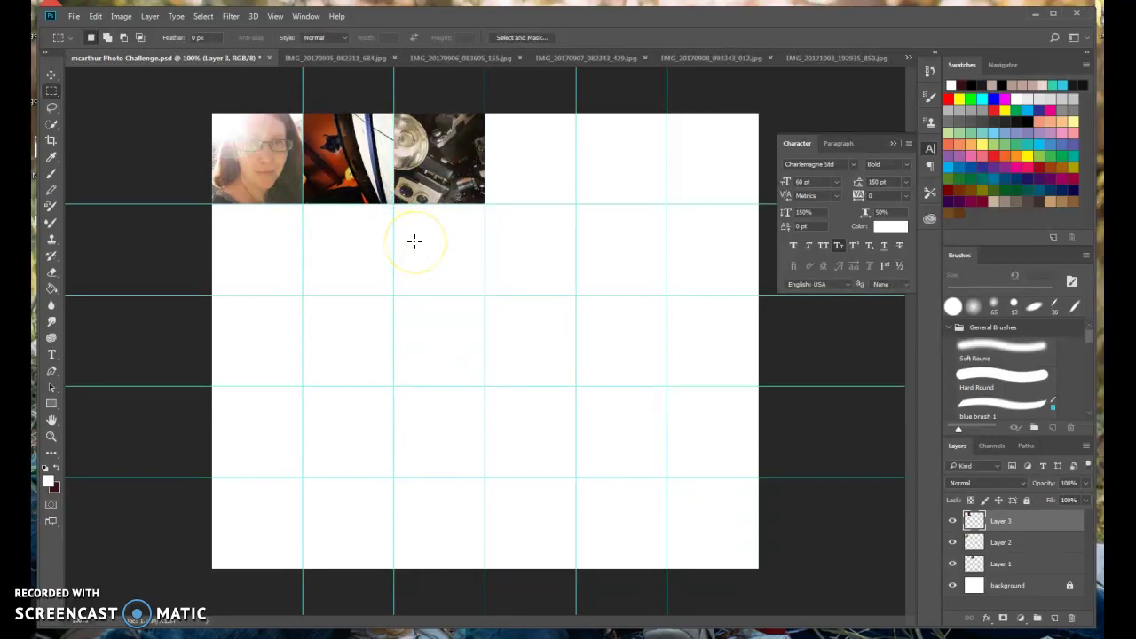